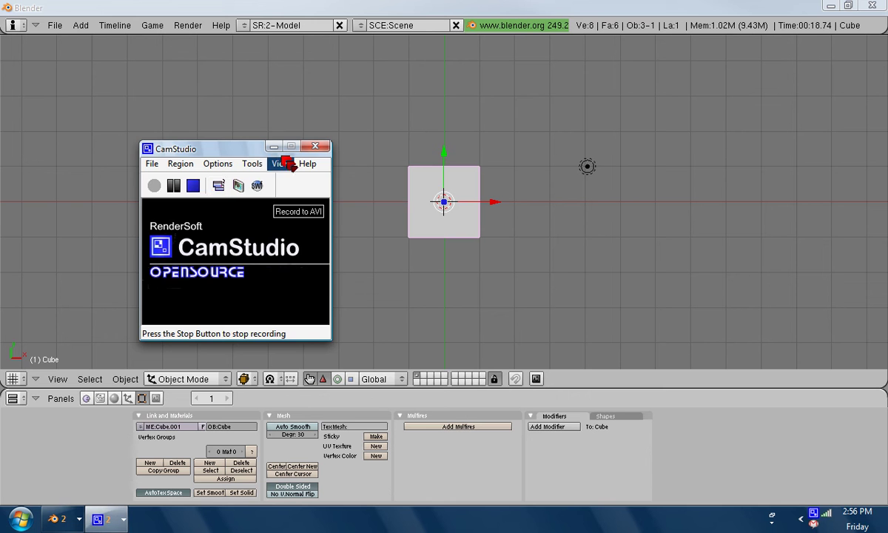
Step: Delete the default cube and add a filled 32-vertex circle of radius 1 at the scene centre
{"action": "left_click", "coordinate": [274, 146]}
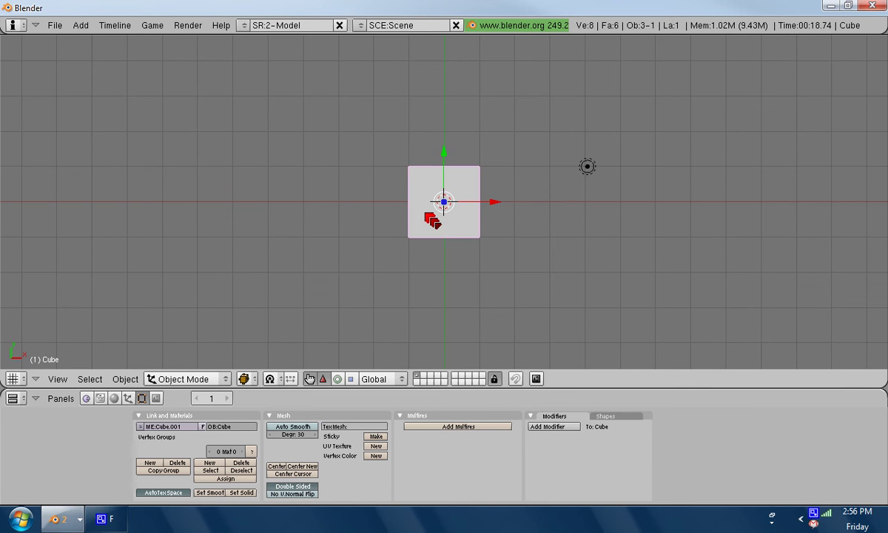
{"action": "key", "text": "x"}
{"action": "key", "text": "Escape"}
{"action": "key", "text": "space"}
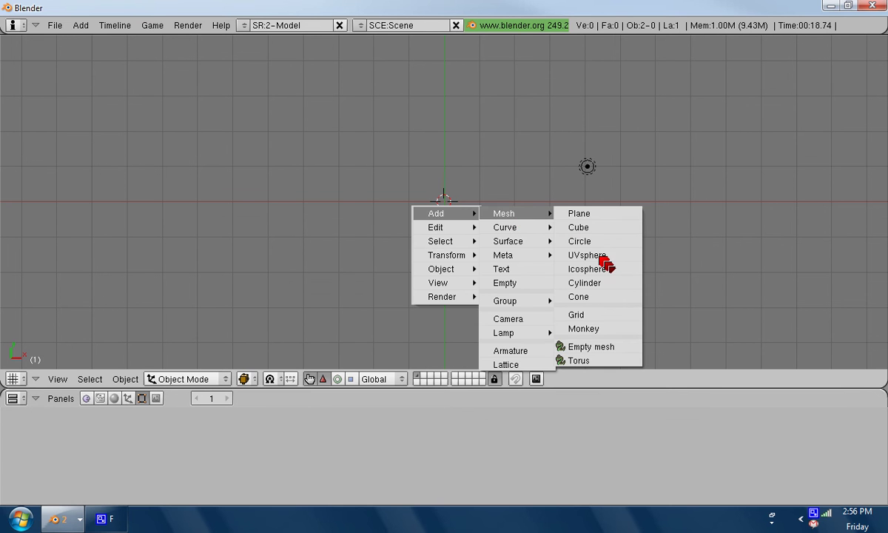
{"action": "left_click", "coordinate": [592, 241]}
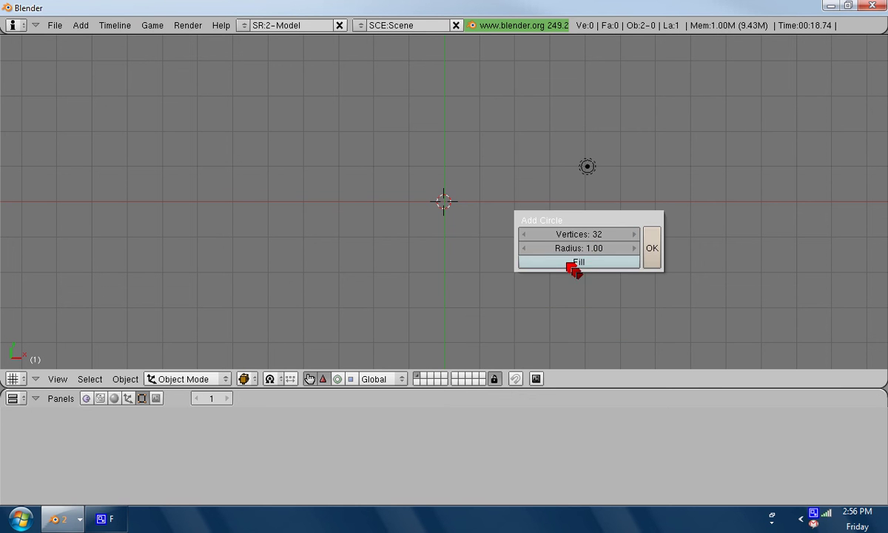
{"action": "left_click", "coordinate": [655, 254]}
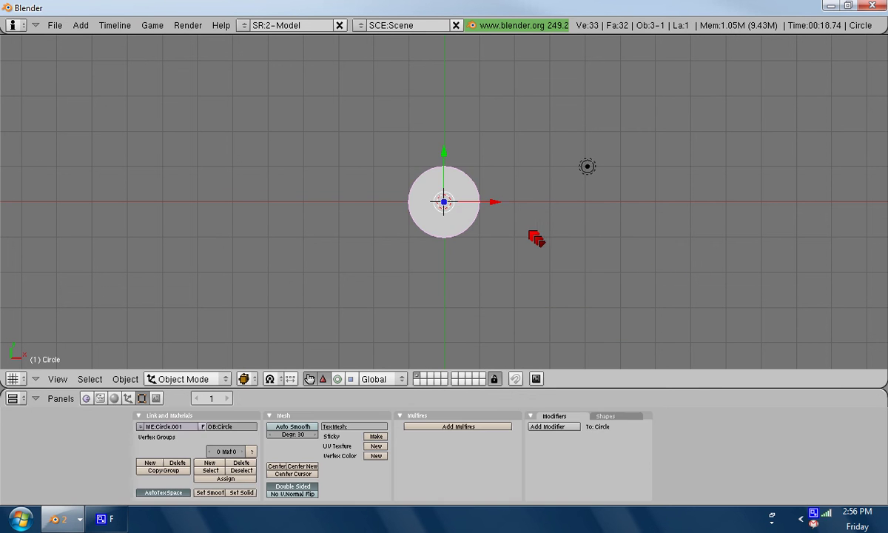
Step: In front view, extrude the circle's face region upward about 0.24 units into a thin disc
{"action": "key", "text": "KP_1"}
{"action": "key", "text": "Tab"}
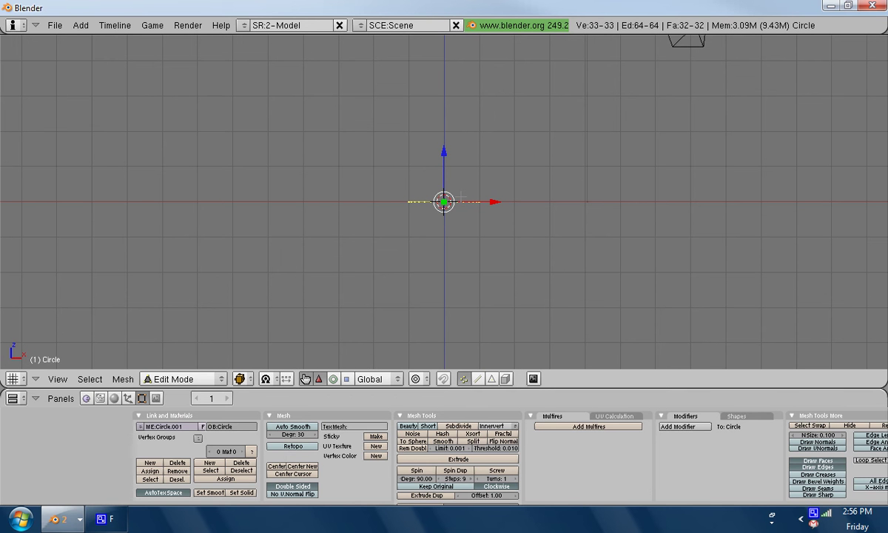
{"action": "key", "text": "e"}
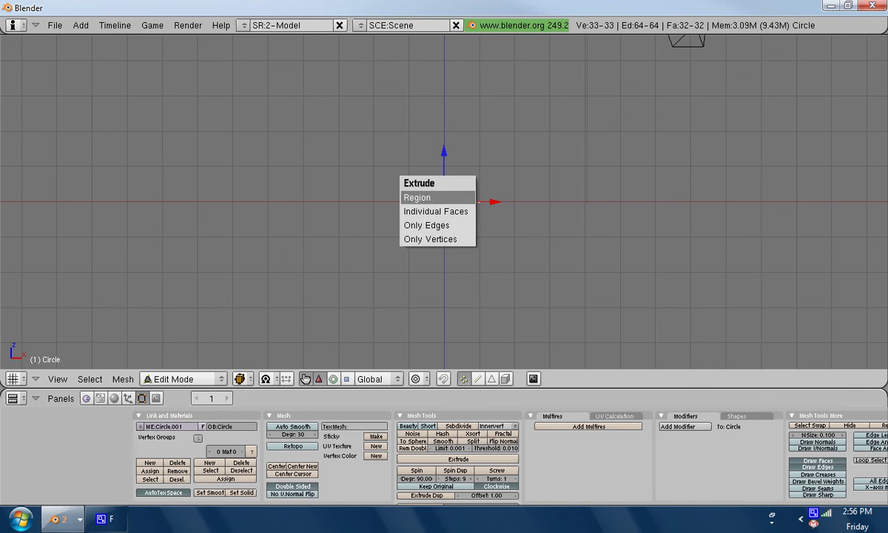
{"action": "key", "text": "Return"}
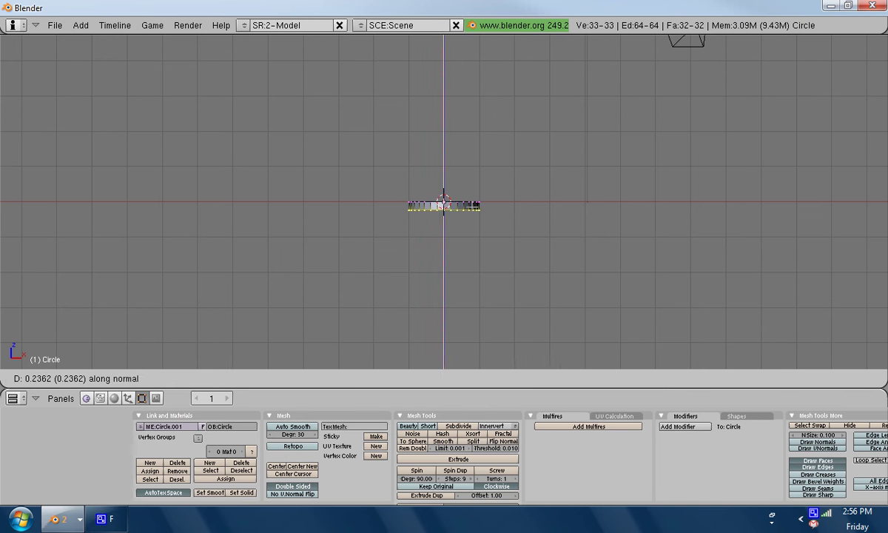
{"action": "key", "text": "Return"}
Step: Subdivide all of the disc's mesh to 258 vertices and 384 faces, then return to Object Mode
{"action": "key", "text": "a"}
{"action": "mouse_move", "coordinate": [406, 222]}
{"action": "middle_mouse_down"}
{"action": "mouse_move", "coordinate": [426, 255]}
{"action": "mouse_move", "coordinate": [400, 237]}
{"action": "mouse_move", "coordinate": [433, 238]}
{"action": "middle_mouse_up"}
{"action": "key", "text": "a"}
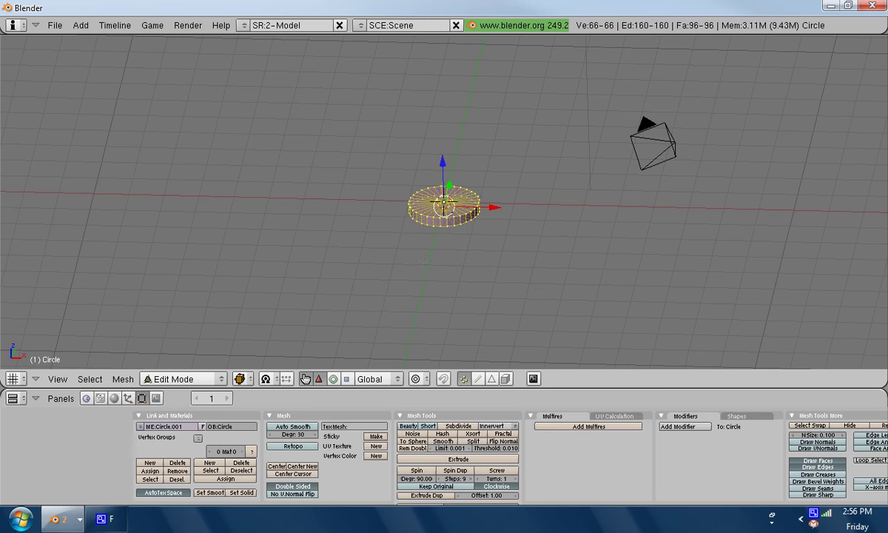
{"action": "key", "text": "w"}
{"action": "left_click", "coordinate": [444, 207]}
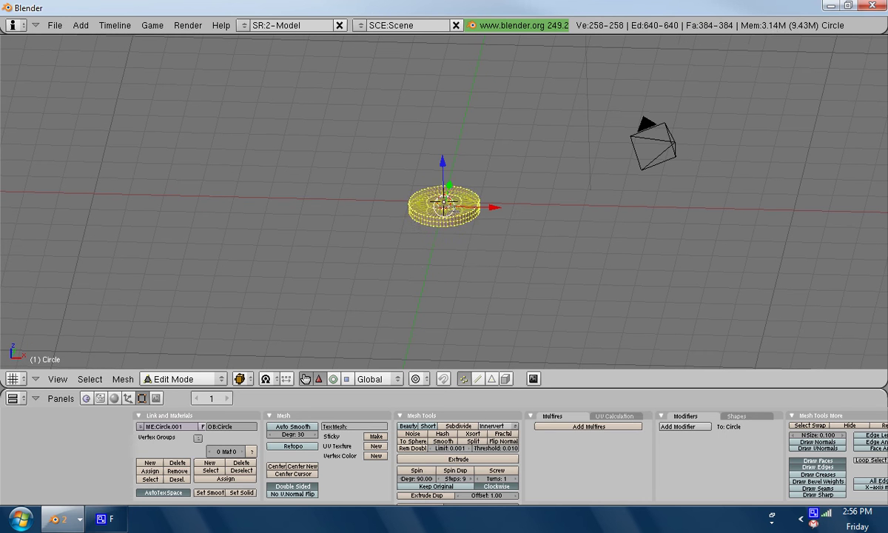
{"action": "key", "text": "a"}
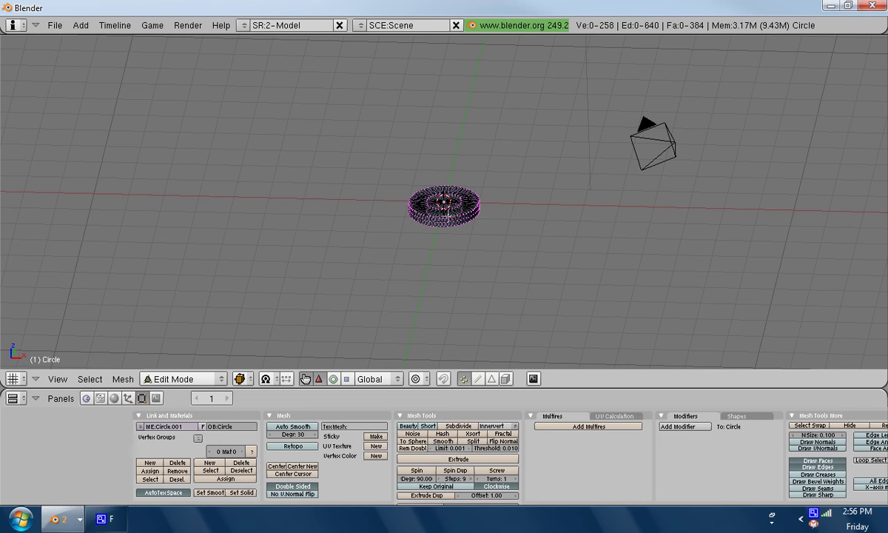
{"action": "key", "text": "Tab"}
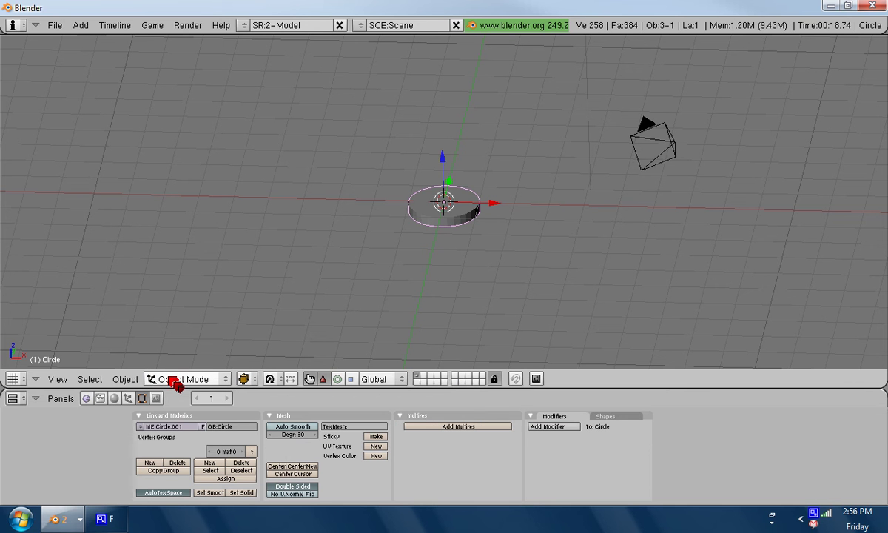
Step: Add a Subsurf modifier to the disc and apply it, giving 1282 vertices and 1280 faces
{"action": "left_click", "coordinate": [554, 427]}
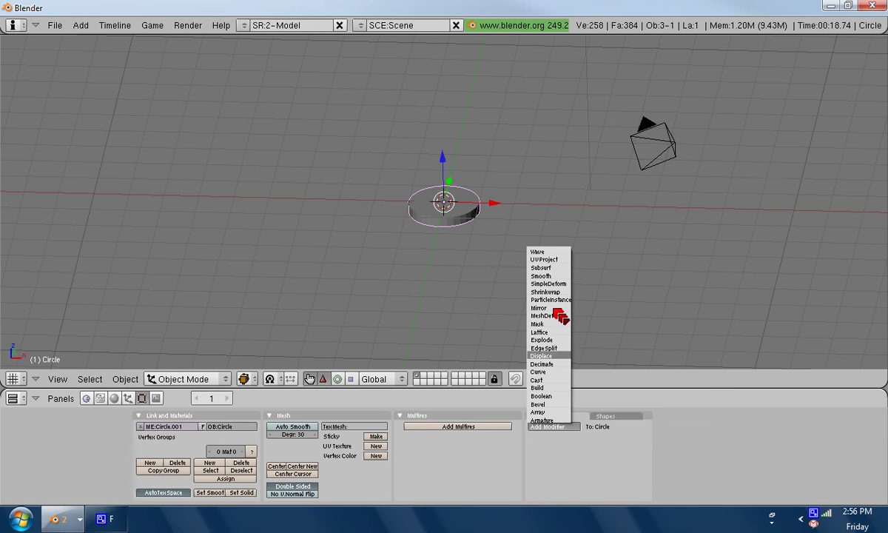
{"action": "left_click", "coordinate": [545, 268]}
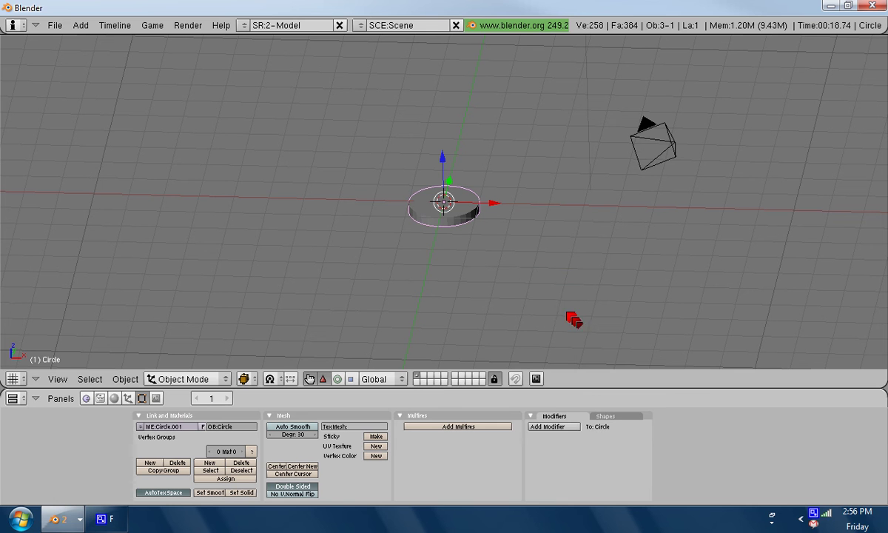
{"action": "left_click", "coordinate": [629, 449]}
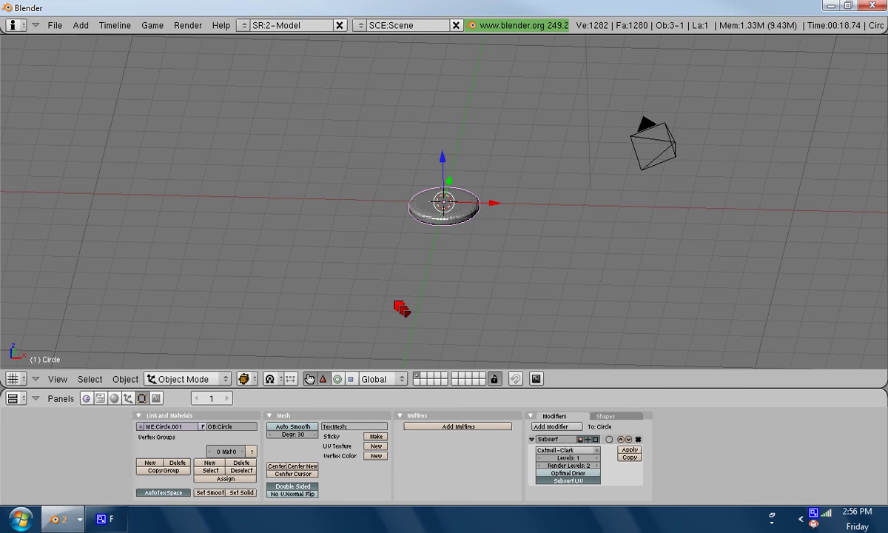
Step: Try Sculpt Mode, go back to Object Mode, and return to the front view
{"action": "left_click", "coordinate": [183, 380]}
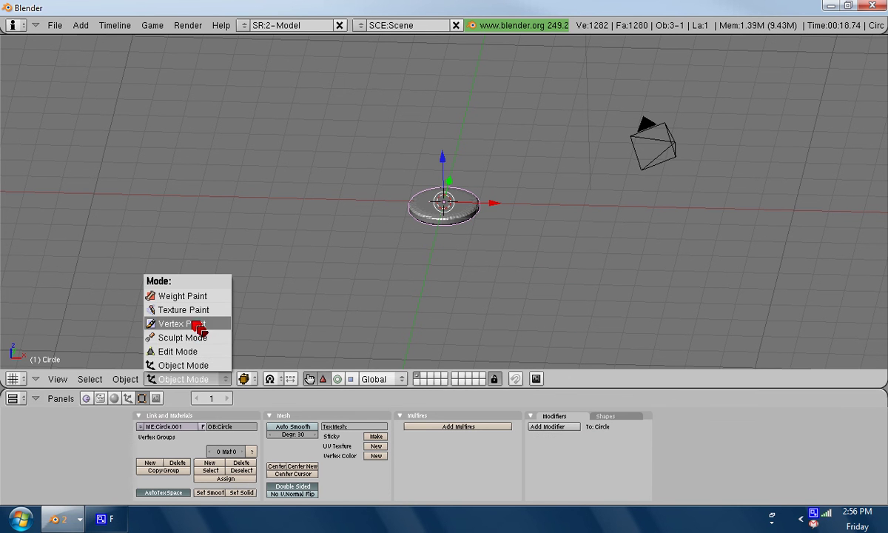
{"action": "left_click", "coordinate": [196, 340]}
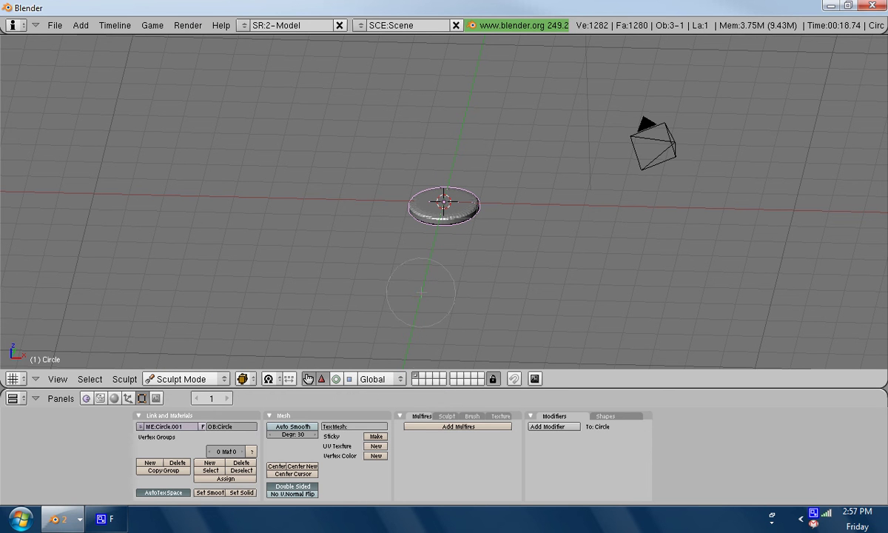
{"action": "left_click", "coordinate": [199, 378]}
{"action": "left_click", "coordinate": [206, 366]}
{"action": "mouse_move", "coordinate": [341, 303]}
{"action": "middle_mouse_down"}
{"action": "mouse_move", "coordinate": [410, 245]}
{"action": "mouse_move", "coordinate": [348, 265]}
{"action": "middle_mouse_up"}
{"action": "key", "text": "KP_1"}
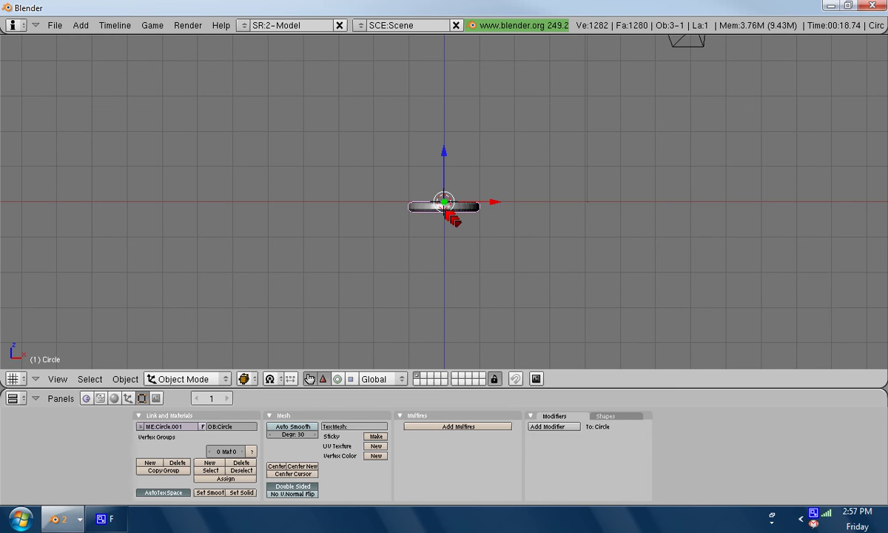
{"action": "key", "text": "space"}
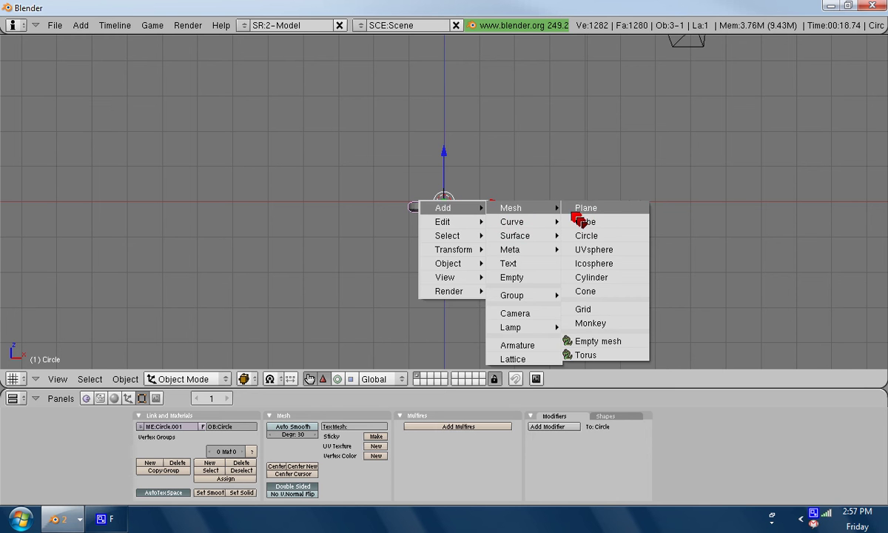
Step: Add a UV sphere and raise it about 1.57 units above the disc along Z
{"action": "left_click", "coordinate": [595, 250]}
{"action": "left_click", "coordinate": [659, 255]}
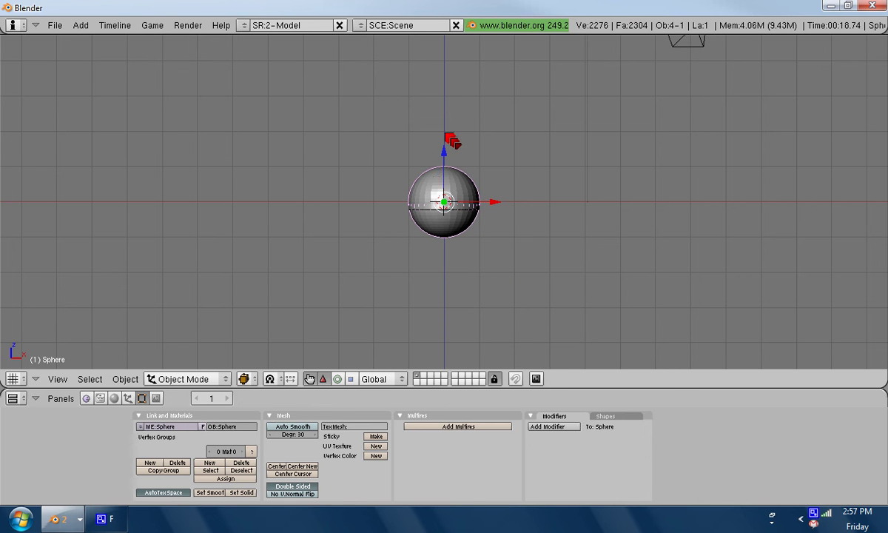
{"action": "mouse_move", "coordinate": [442, 148]}
{"action": "left_mouse_down"}
{"action": "mouse_move", "coordinate": [442, 102]}
{"action": "mouse_move", "coordinate": [441, 204]}
{"action": "left_mouse_up"}
{"action": "middle_click_drag", "start_coordinate": [444, 222], "coordinate": [473, 185]}
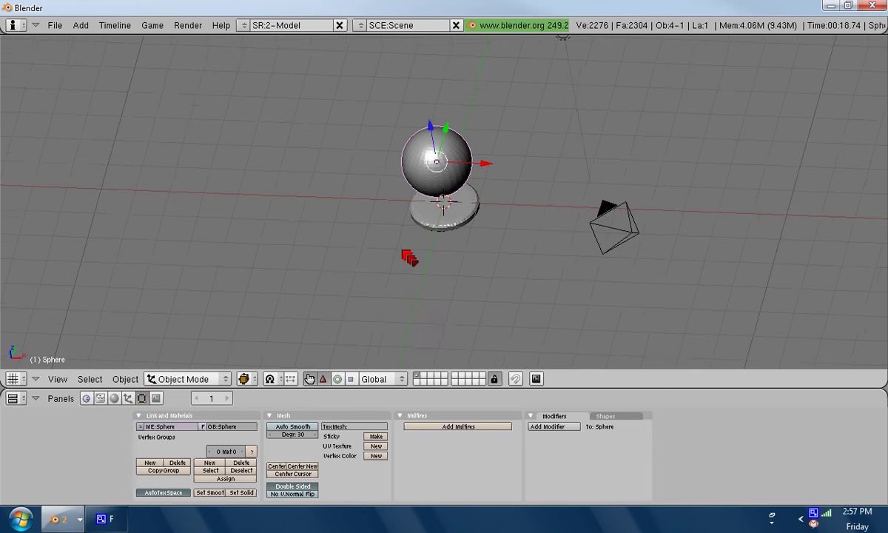
{"action": "middle_click_drag", "start_coordinate": [443, 252], "coordinate": [404, 260]}
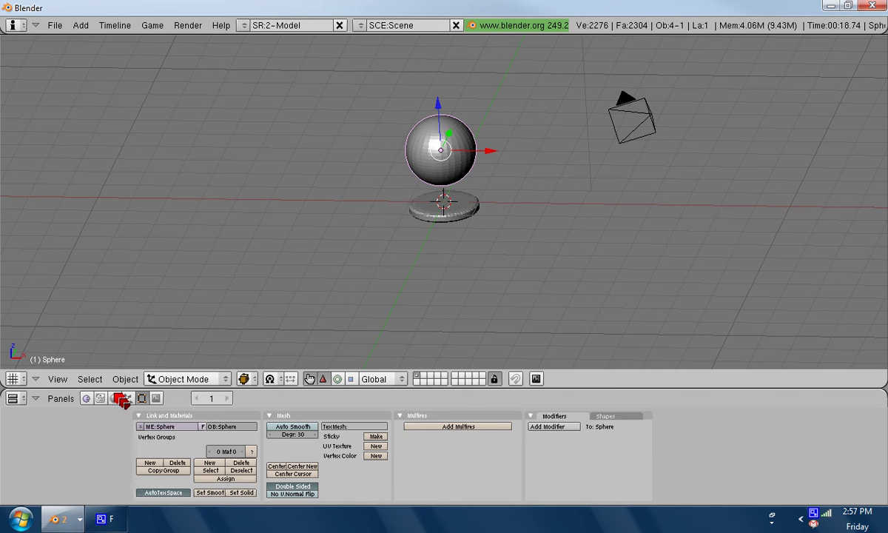
Step: Add a new cube, scale it up, and switch the viewport to wireframe display
{"action": "key", "text": "space"}
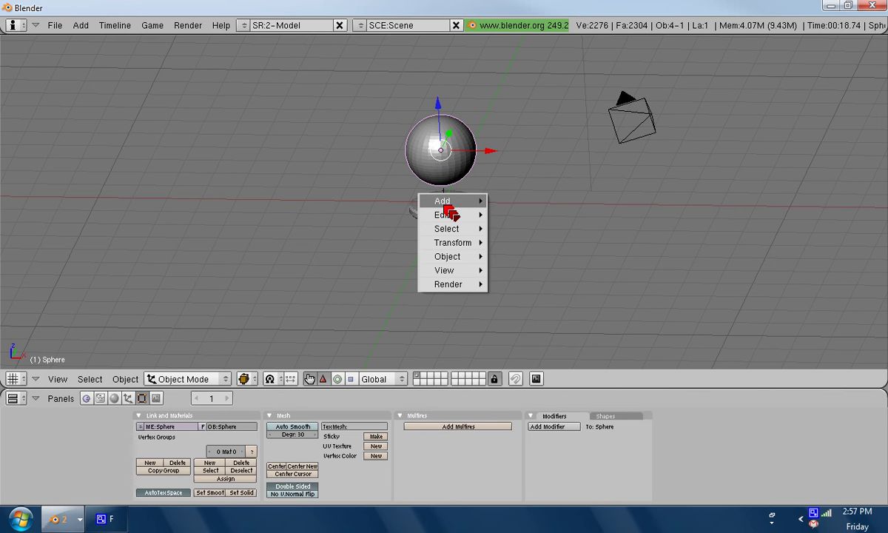
{"action": "left_click", "coordinate": [586, 216]}
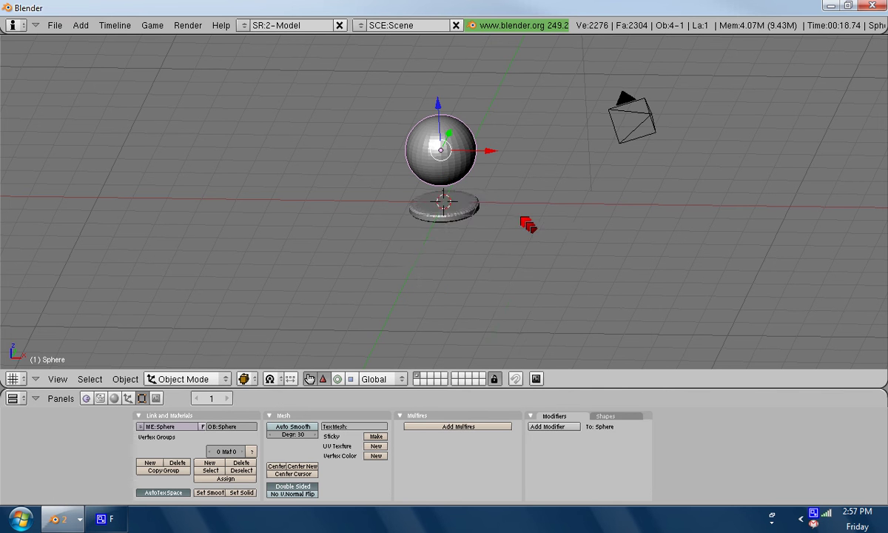
{"action": "key", "text": "s"}
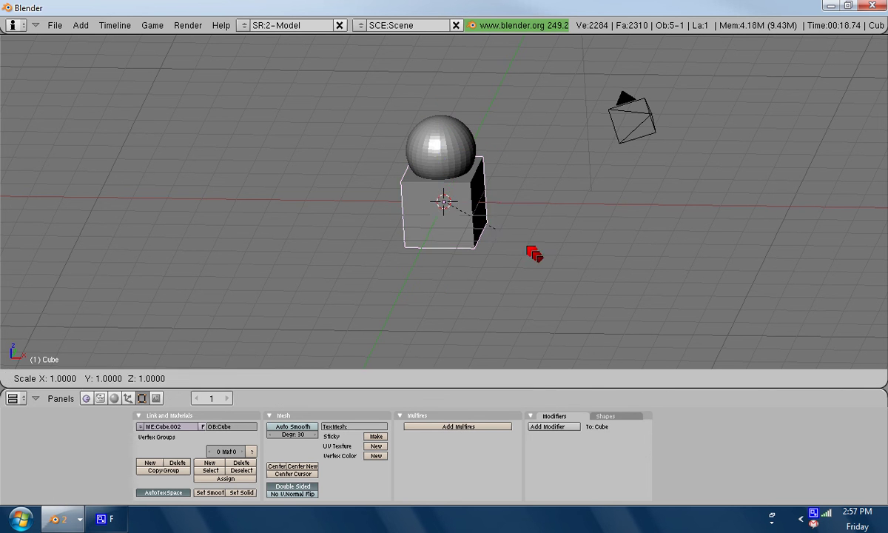
{"action": "left_click", "coordinate": [574, 268]}
{"action": "key", "text": "z"}
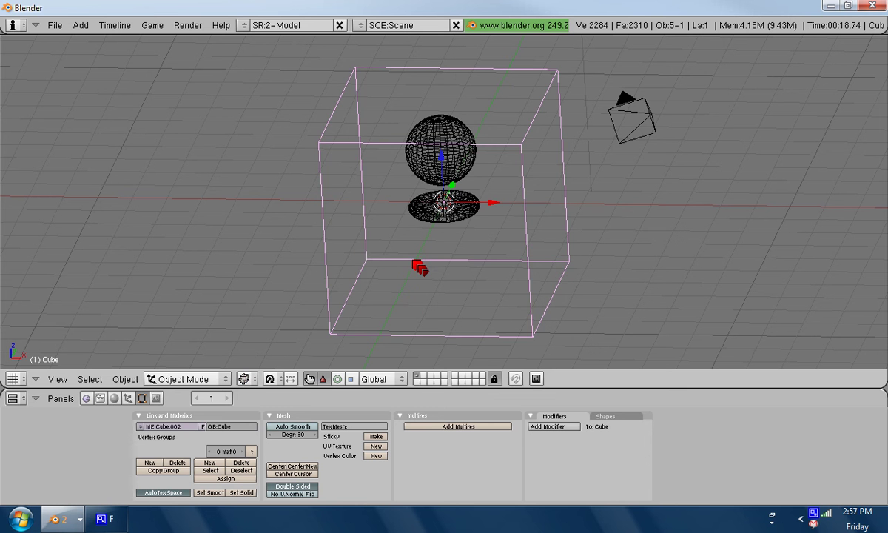
{"action": "middle_click_drag", "start_coordinate": [350, 247], "coordinate": [392, 256]}
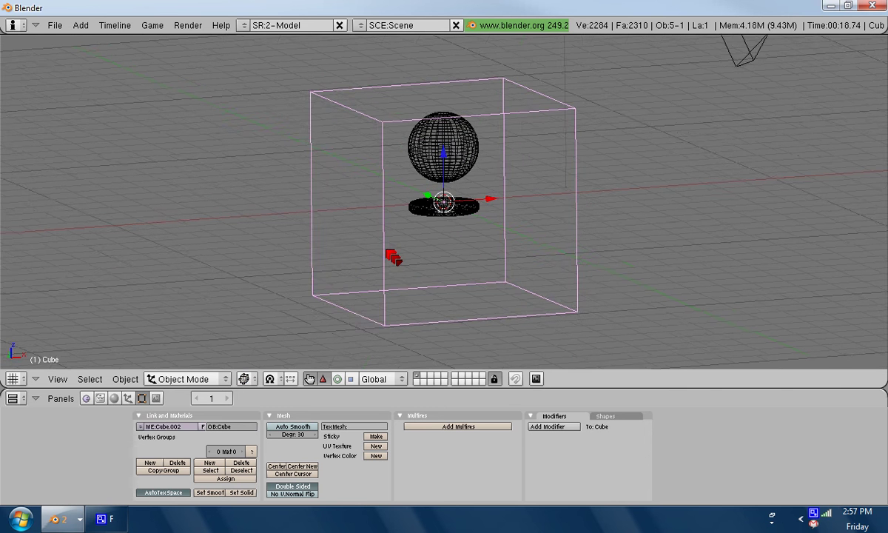
{"action": "left_click", "coordinate": [252, 378]}
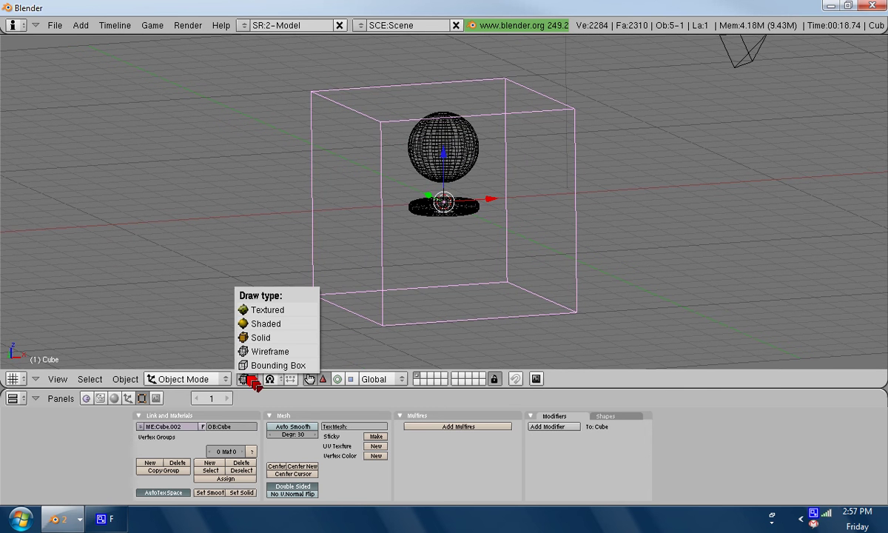
{"action": "left_click", "coordinate": [278, 351]}
{"action": "mouse_move", "coordinate": [462, 222]}
{"action": "middle_mouse_down"}
{"action": "mouse_move", "coordinate": [361, 198]}
{"action": "mouse_move", "coordinate": [583, 263]}
{"action": "middle_mouse_up"}
Step: Shrink the cube to enclose the sphere and disc, then lift it about 1.38 units along Z
{"action": "key", "text": "s"}
{"action": "left_click", "coordinate": [468, 206]}
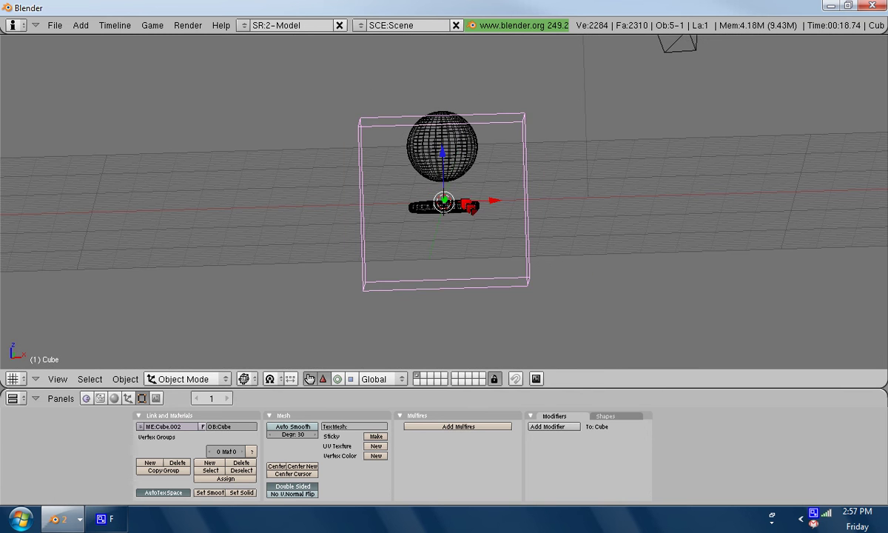
{"action": "key", "text": "g"}
{"action": "key", "text": "z"}
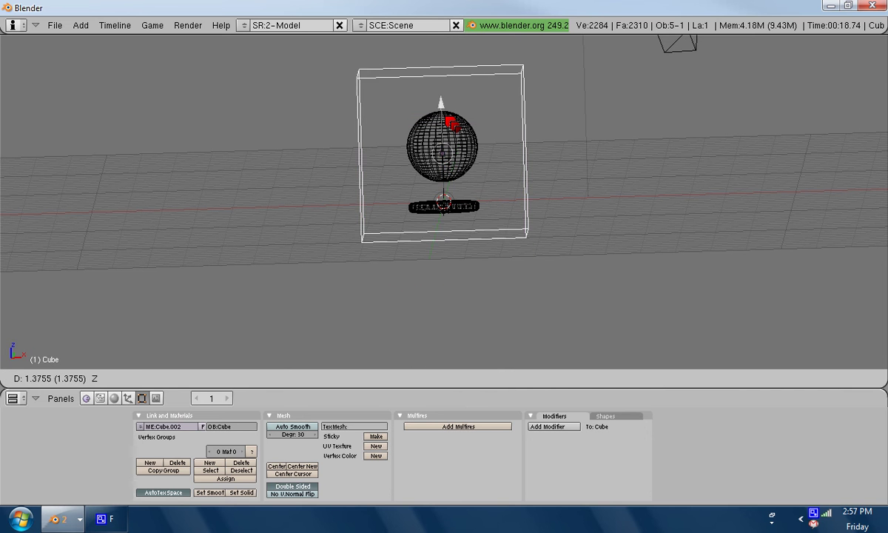
{"action": "left_click", "coordinate": [432, 459]}
Step: Give the enclosing cube a Catmull-Clark Subsurf modifier at level 1
{"action": "left_click", "coordinate": [554, 427]}
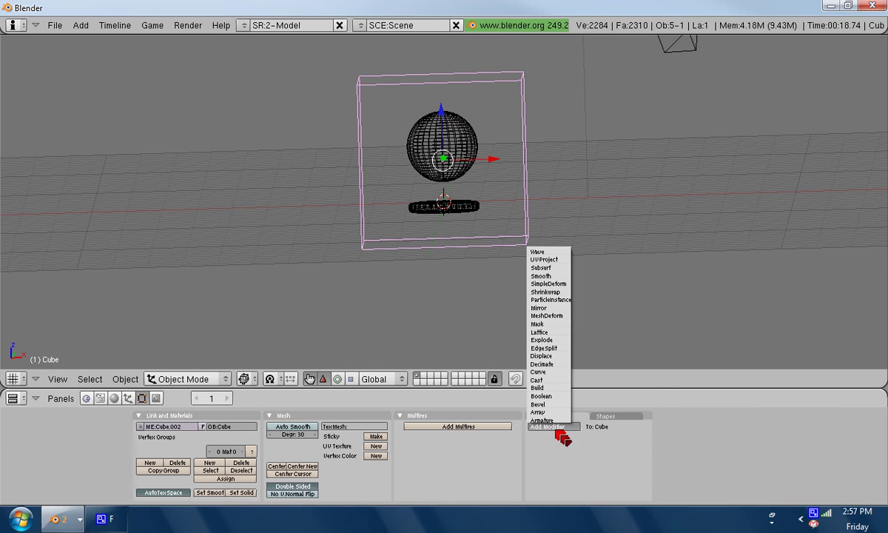
{"action": "left_click", "coordinate": [546, 267]}
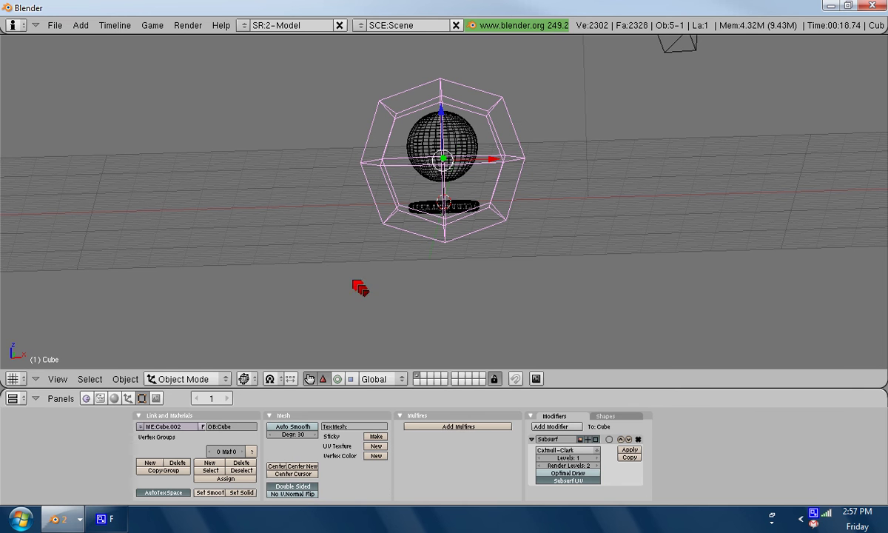
{"action": "middle_click_drag", "start_coordinate": [444, 202], "coordinate": [391, 224]}
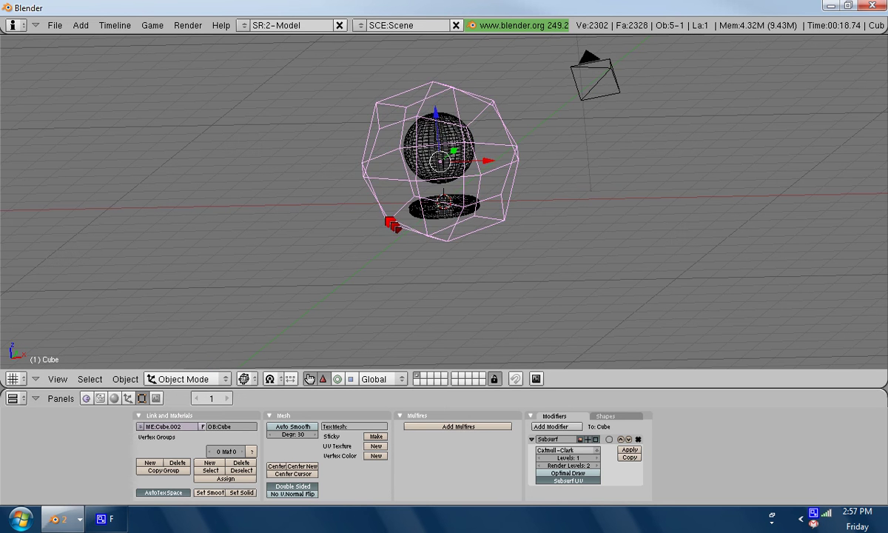
{"action": "key", "text": "z"}
{"action": "key", "text": "z"}
{"action": "scroll", "coordinate": [420, 212], "scroll_direction": "up", "scroll_amount": 2}
{"action": "scroll", "coordinate": [421, 210], "scroll_direction": "up", "scroll_amount": 4}
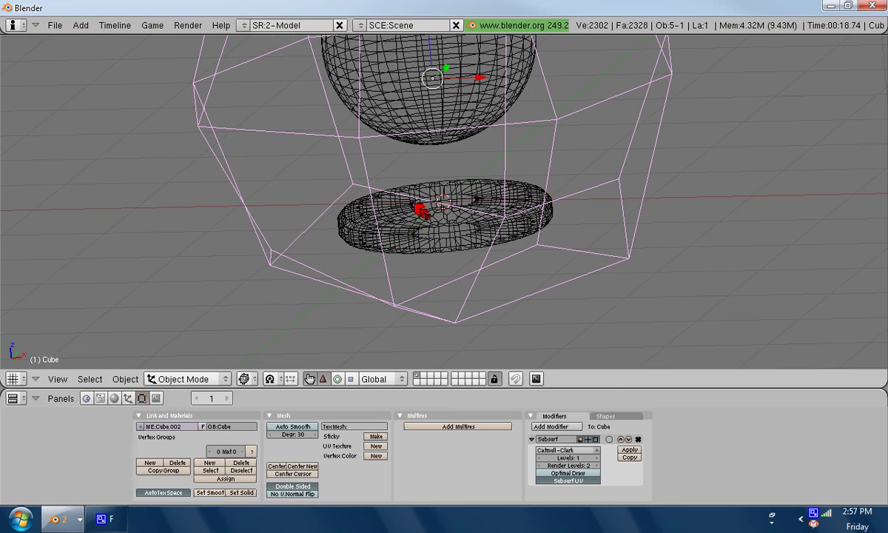
{"action": "mouse_move", "coordinate": [383, 248]}
{"action": "middle_mouse_down"}
{"action": "mouse_move", "coordinate": [473, 275]}
{"action": "mouse_move", "coordinate": [426, 297]}
{"action": "middle_mouse_up"}
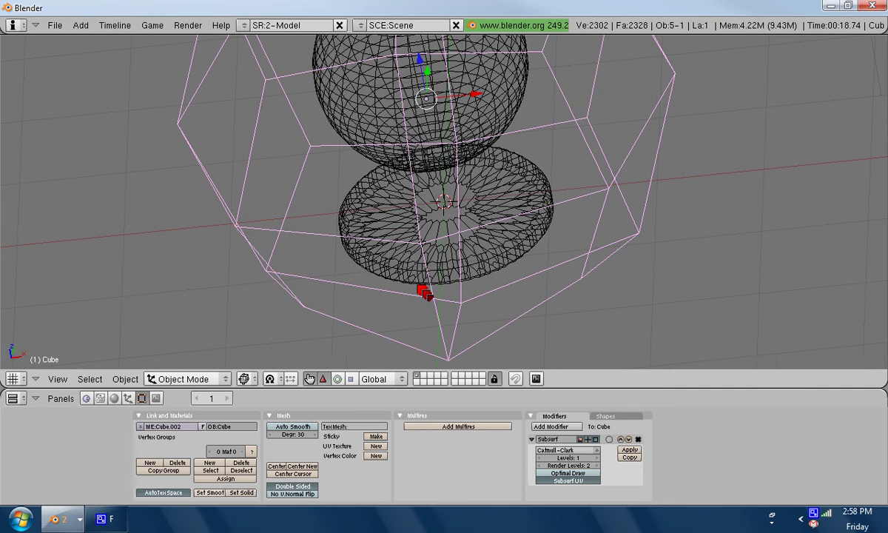
Step: In the Physics buttons, enable Fluid on the cube as the simulation Domain
{"action": "left_click", "coordinate": [114, 398]}
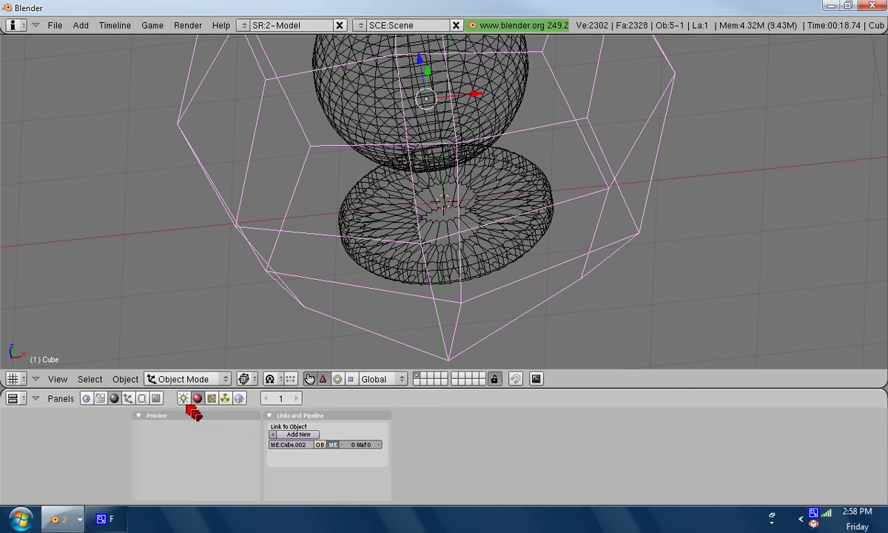
{"action": "key", "text": "F7"}
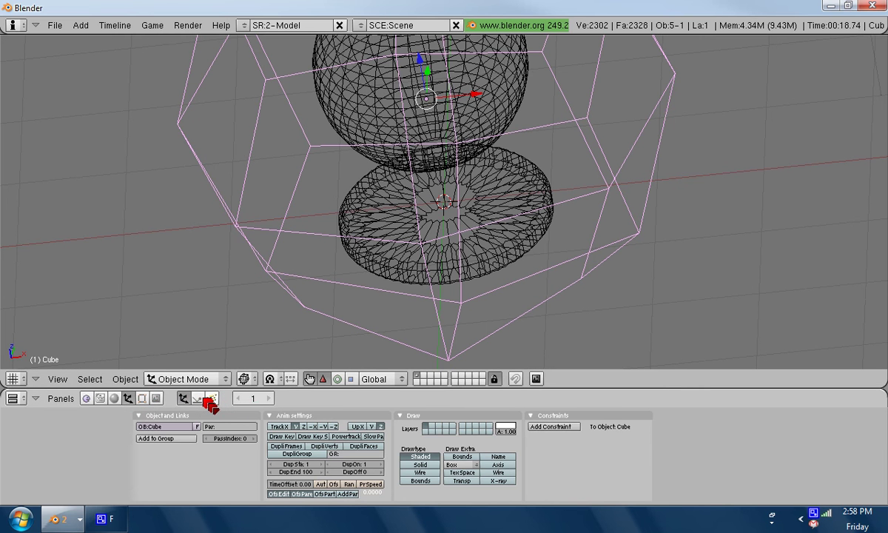
{"action": "left_click", "coordinate": [197, 398]}
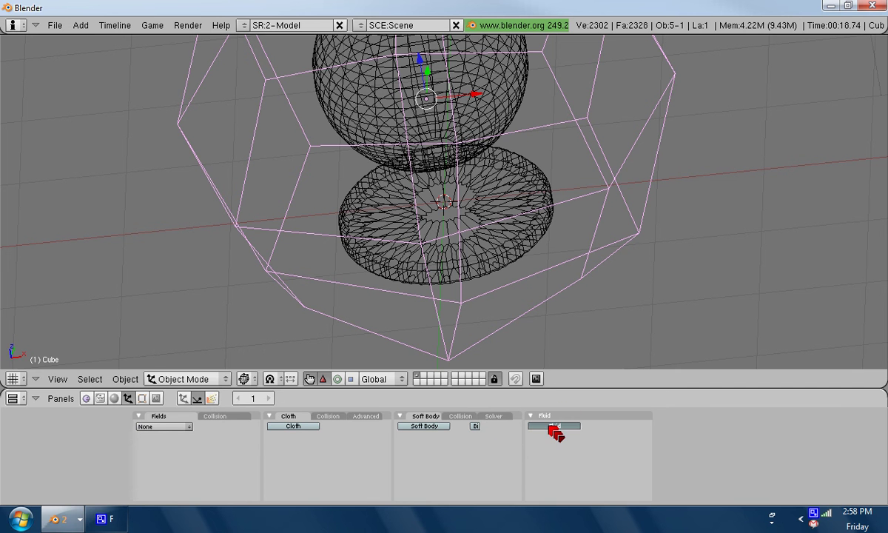
{"action": "left_click", "coordinate": [551, 427]}
Step: Make the disc a fluid Obstacle and the sphere the Fluid object
{"action": "right_click", "coordinate": [463, 212]}
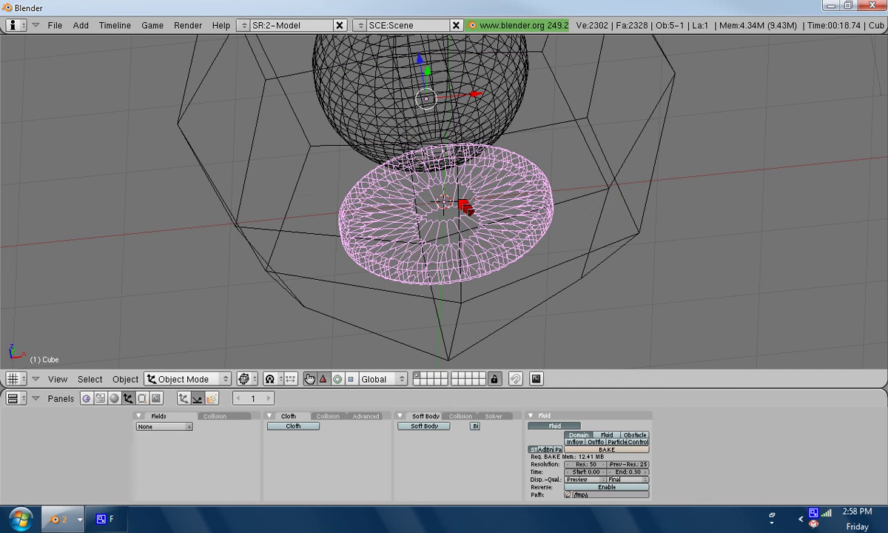
{"action": "left_click", "coordinate": [557, 426]}
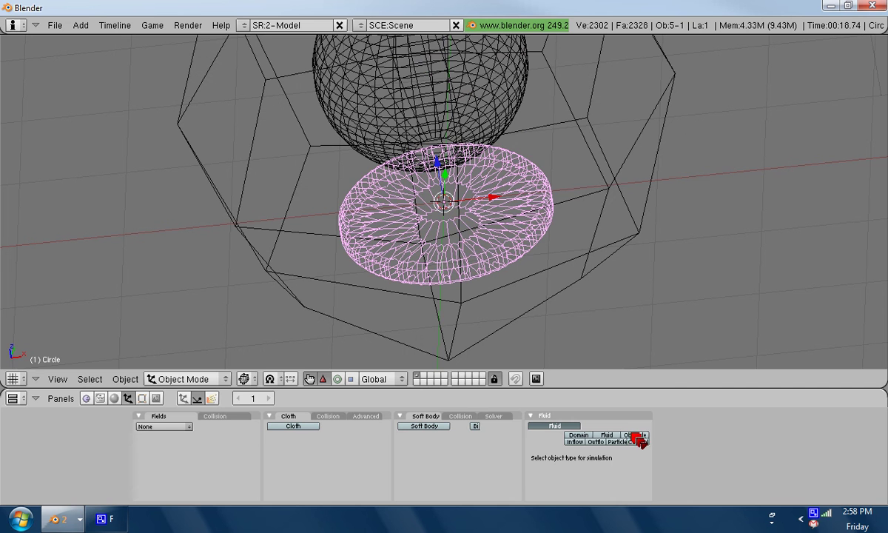
{"action": "left_click", "coordinate": [636, 435]}
{"action": "right_click", "coordinate": [477, 131]}
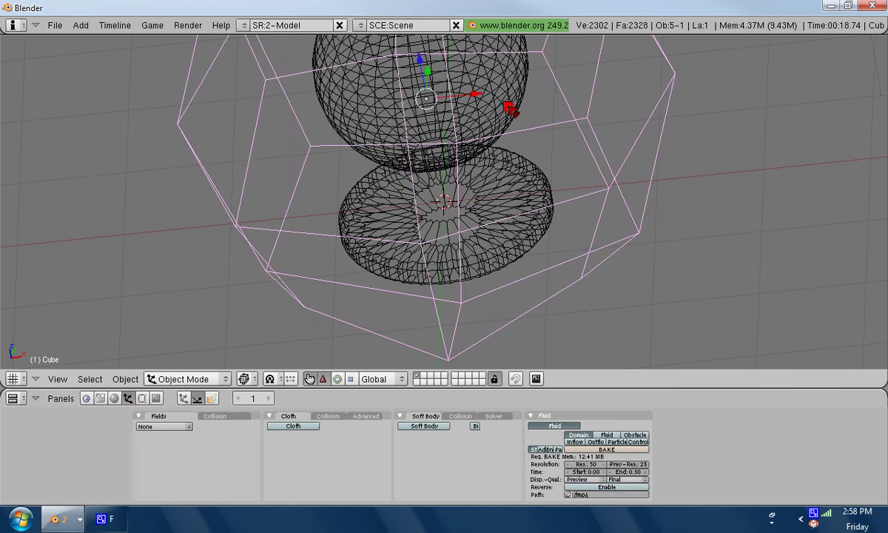
{"action": "right_click", "coordinate": [480, 103]}
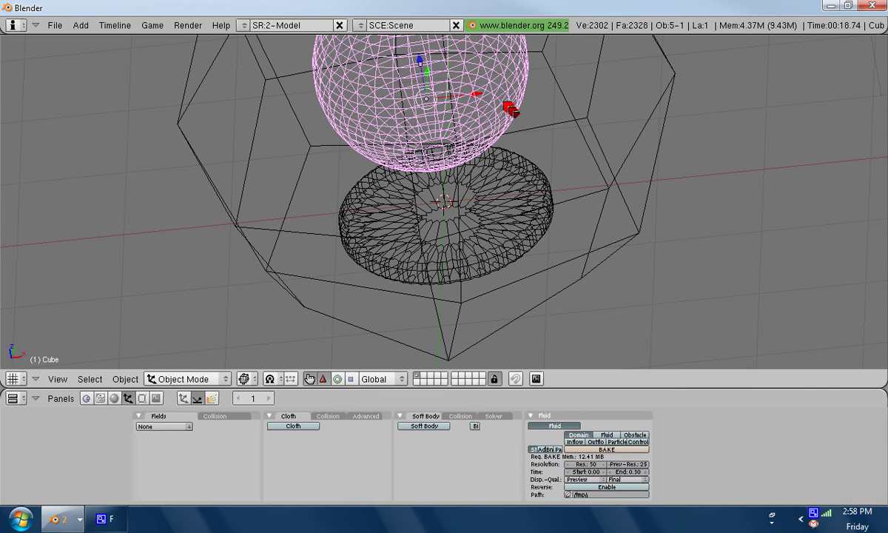
{"action": "left_click", "coordinate": [548, 426]}
{"action": "left_click", "coordinate": [608, 437]}
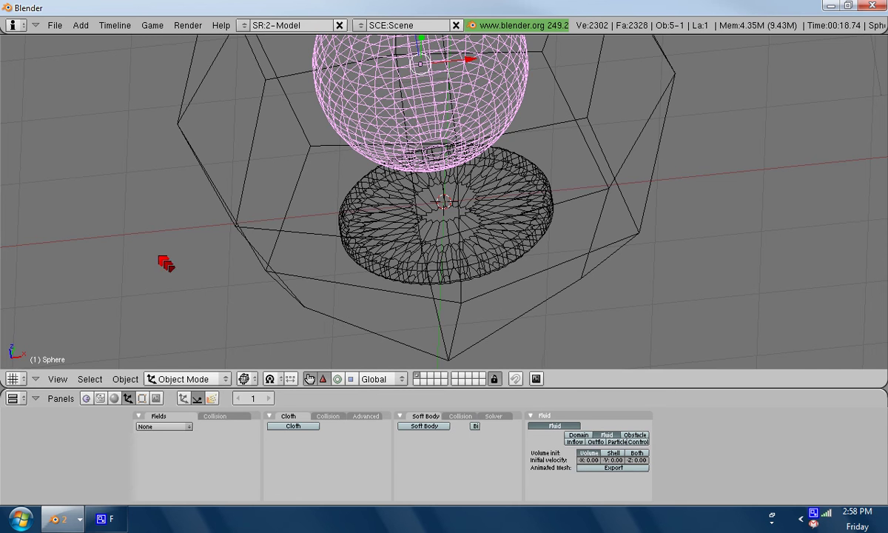
Step: Split off a thin area below the 3D view and show it as an Image editor
{"action": "mouse_move", "coordinate": [164, 260]}
{"action": "middle_mouse_down"}
{"action": "mouse_move", "coordinate": [504, 248]}
{"action": "mouse_move", "coordinate": [504, 232]}
{"action": "mouse_move", "coordinate": [8, 295]}
{"action": "middle_mouse_up"}
{"action": "right_click", "coordinate": [6, 315]}
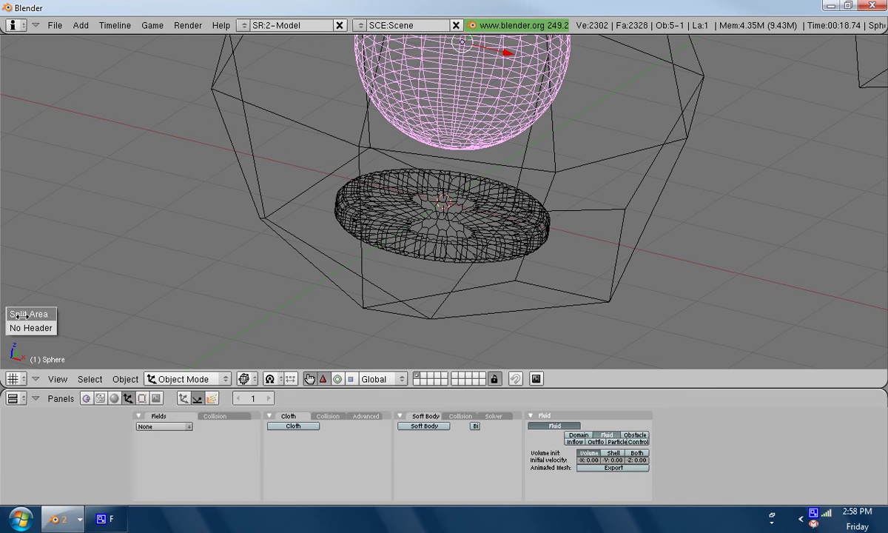
{"action": "left_click", "coordinate": [28, 314]}
{"action": "key", "text": "Escape"}
{"action": "left_click", "coordinate": [16, 368]}
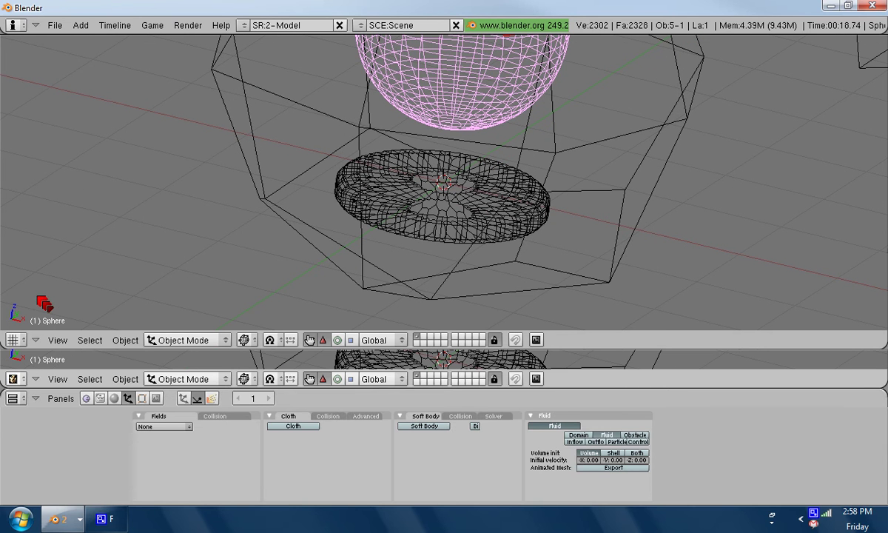
{"action": "key", "text": "shift+F10"}
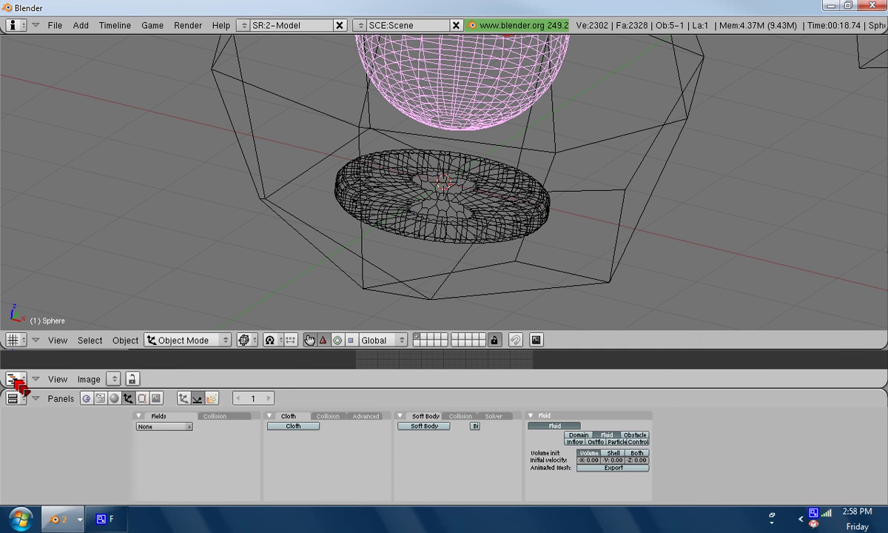
Step: Make the thin area a Timeline, set End frame to 75, then join it back into the 3D view
{"action": "scroll", "coordinate": [16, 378], "scroll_direction": "down", "scroll_amount": 1, "text": "ctrl"}
{"action": "left_click", "coordinate": [16, 378]}
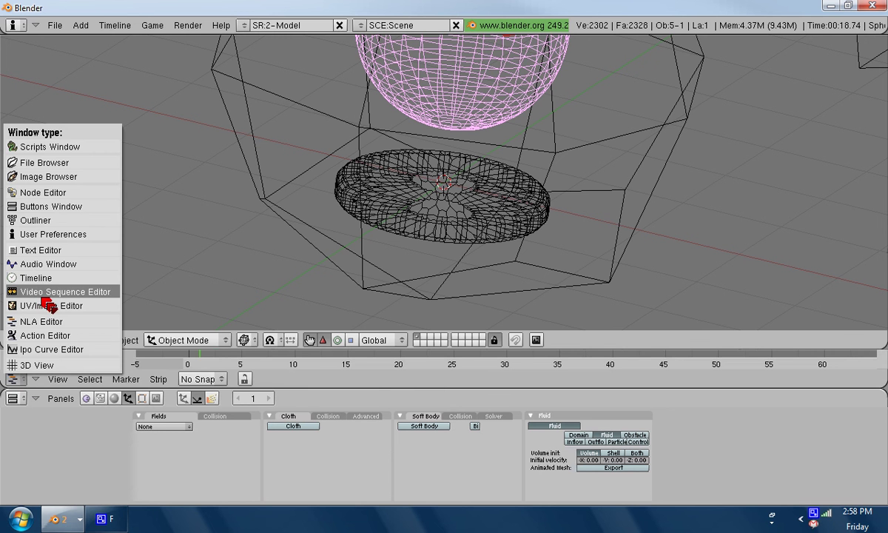
{"action": "left_click", "coordinate": [57, 280]}
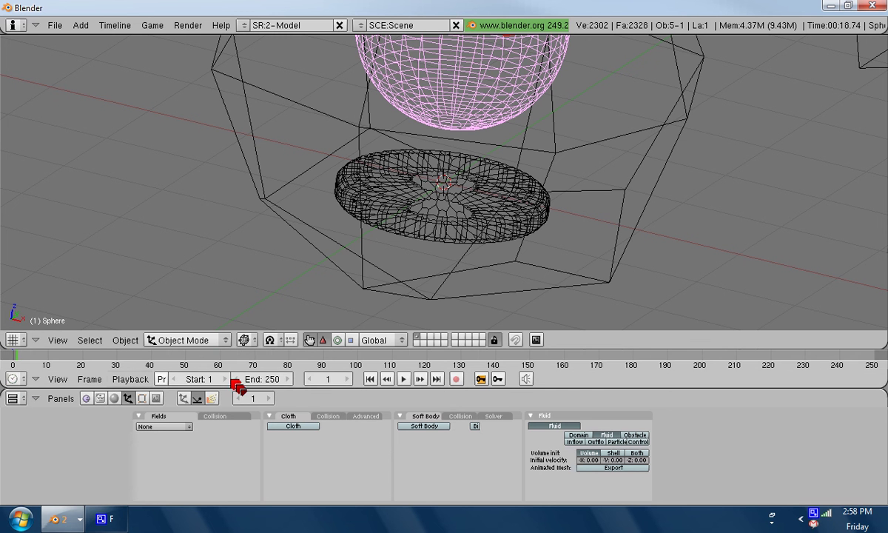
{"action": "left_click", "coordinate": [271, 384]}
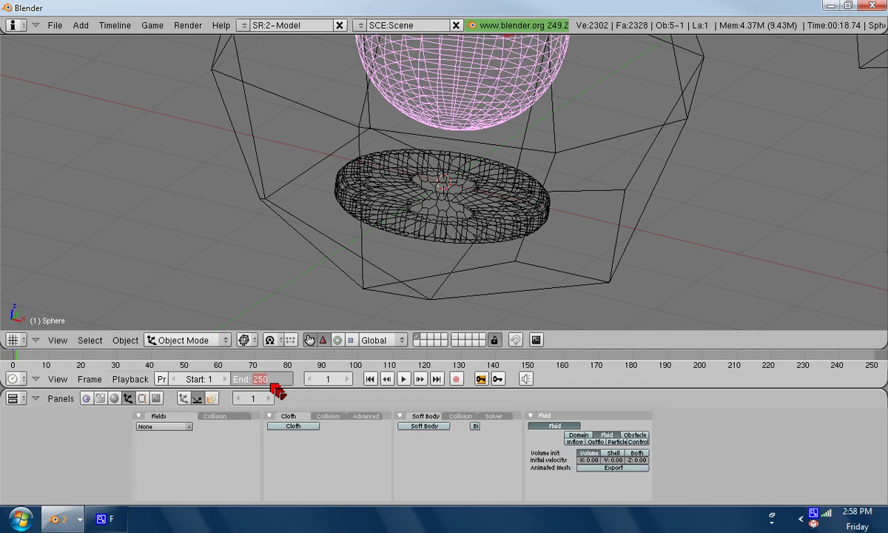
{"action": "type", "text": "75"}
{"action": "key", "text": "Return"}
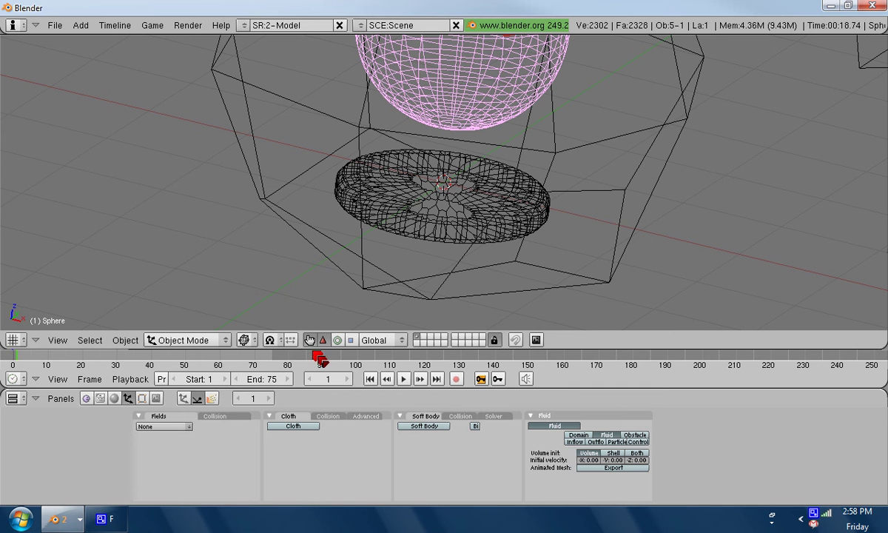
{"action": "right_click", "coordinate": [294, 349]}
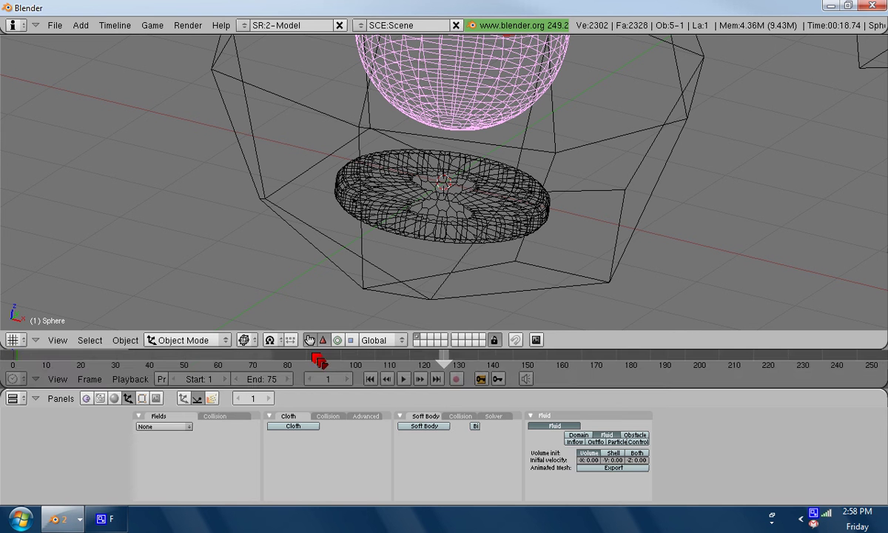
{"action": "left_click", "coordinate": [319, 361]}
Step: Select the cube domain, switch to solid shading, and bake the 75-frame fluid simulation
{"action": "right_click", "coordinate": [443, 239]}
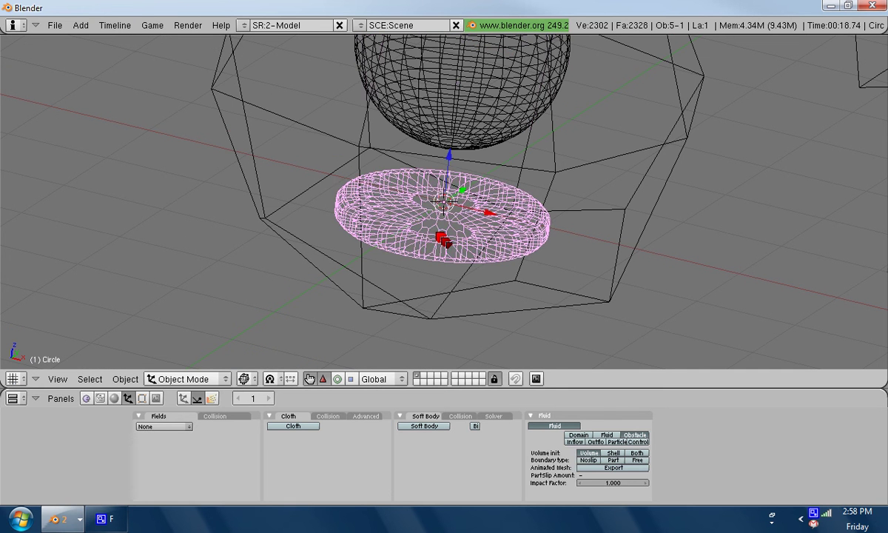
{"action": "right_click", "coordinate": [361, 307]}
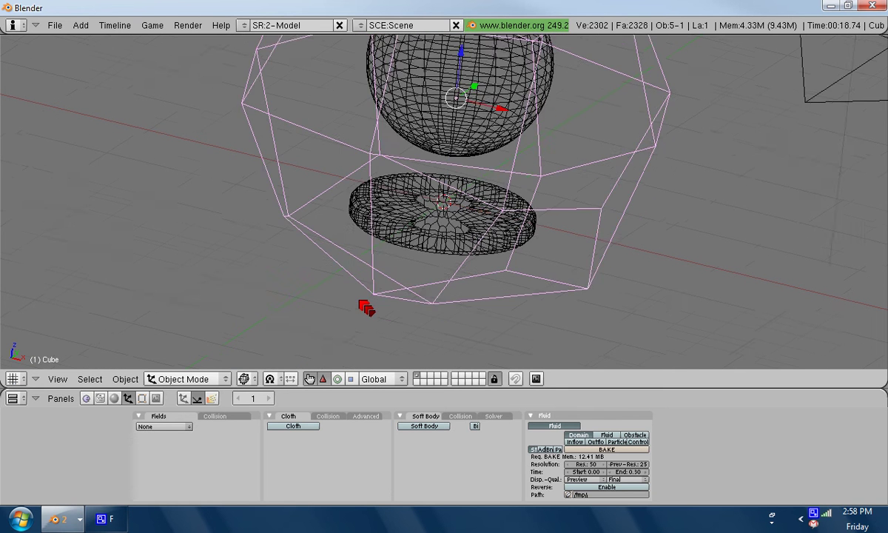
{"action": "scroll", "coordinate": [366, 307], "scroll_direction": "down", "scroll_amount": 2}
{"action": "key", "text": "z"}
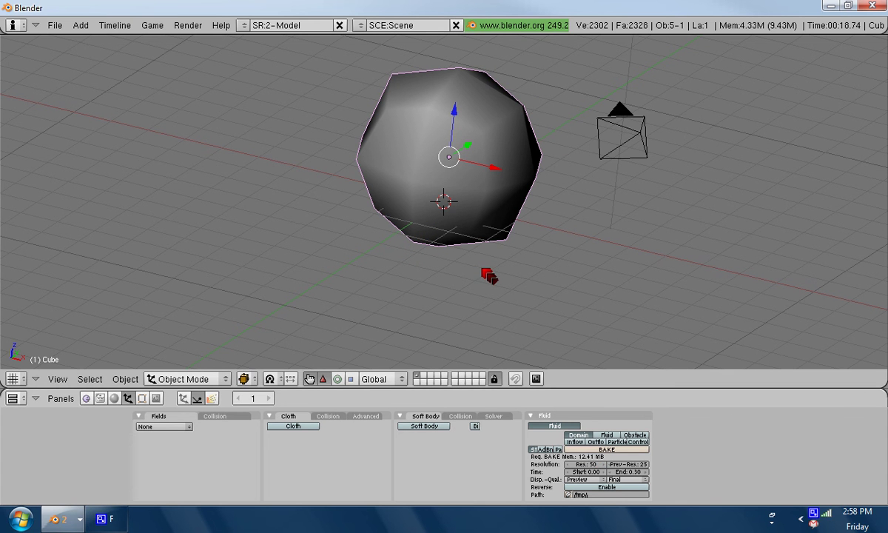
{"action": "key", "text": "ctrl+b"}
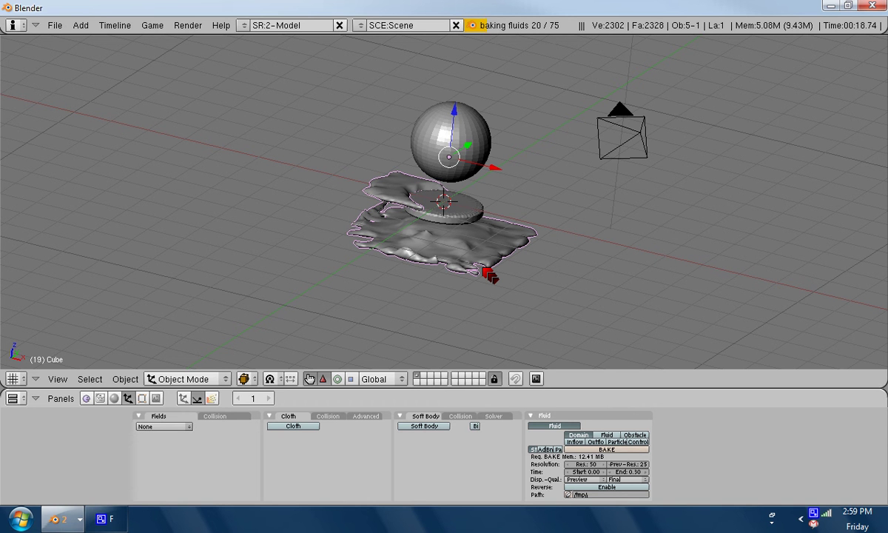
Step: Stop the bake partway, play back the baked splash, and return to frame 1
{"action": "key", "text": "Escape"}
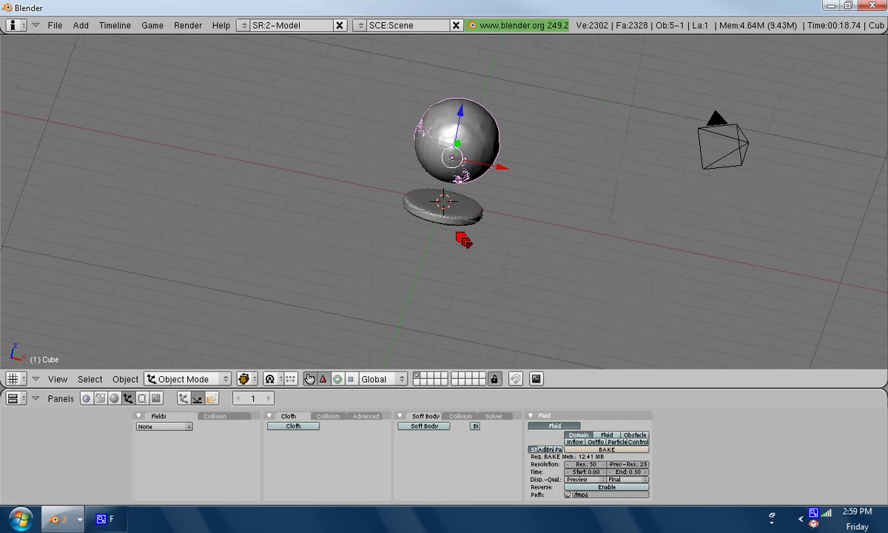
{"action": "key", "text": "KP_4"}
{"action": "scroll", "coordinate": [460, 253], "scroll_direction": "up", "scroll_amount": 2}
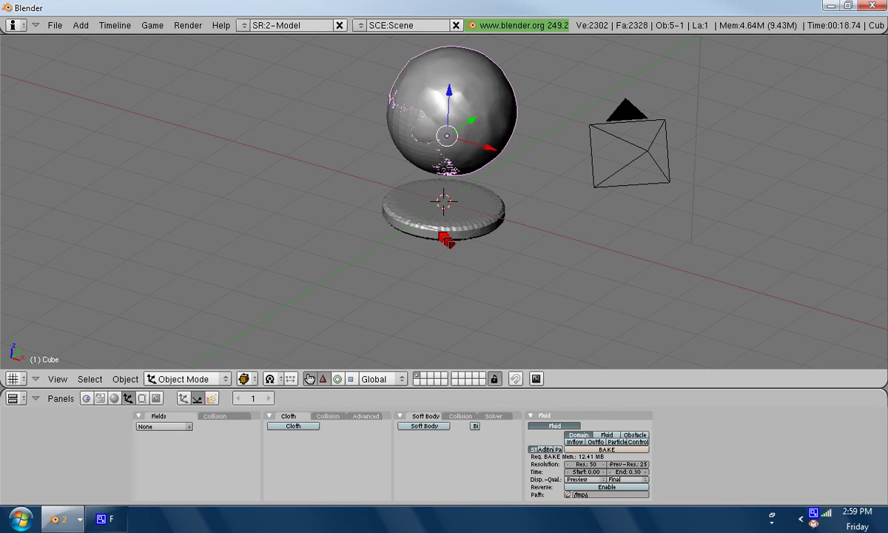
{"action": "key", "text": "Right"}
{"action": "key", "text": "Right"}
{"action": "key", "text": "Right"}
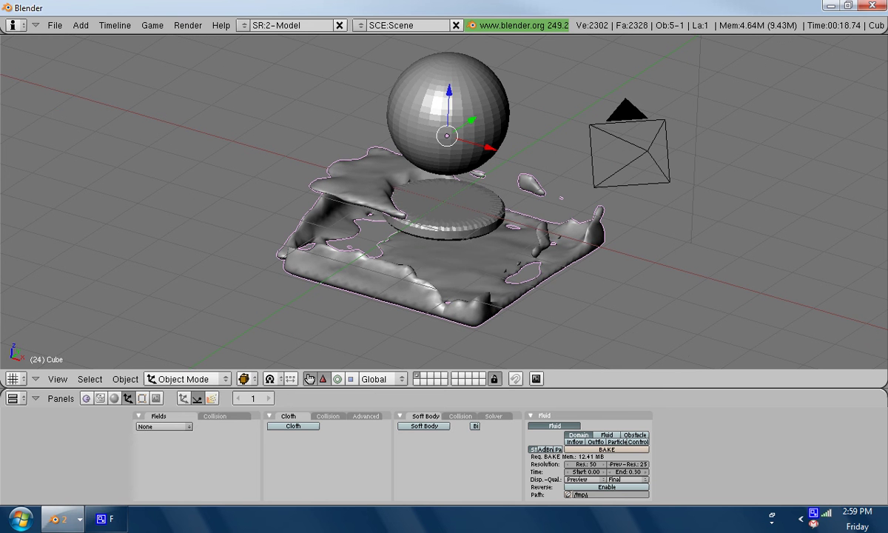
{"action": "key", "text": "Escape"}
{"action": "middle_click_drag", "start_coordinate": [355, 281], "coordinate": [420, 266]}
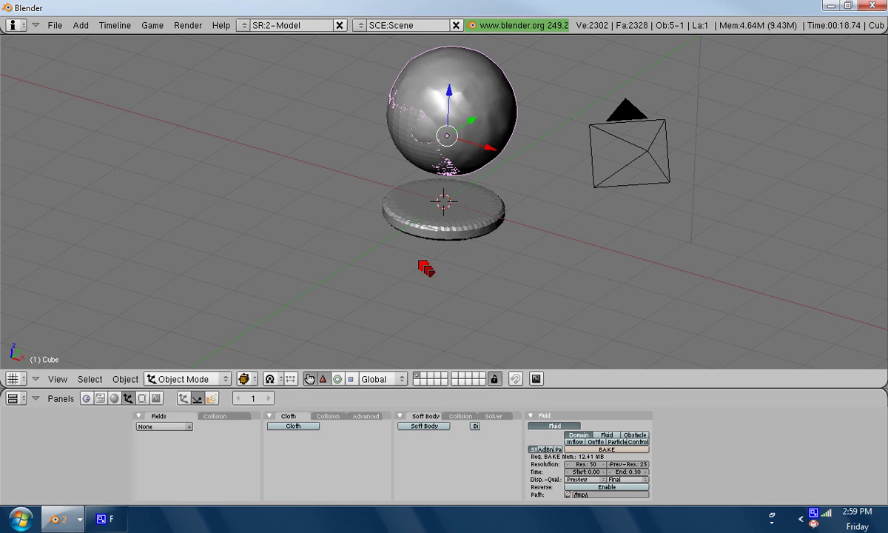
{"action": "mouse_move", "coordinate": [545, 254]}
{"action": "middle_mouse_down"}
{"action": "mouse_move", "coordinate": [472, 298]}
{"action": "mouse_move", "coordinate": [432, 301]}
{"action": "mouse_move", "coordinate": [406, 143]}
{"action": "middle_mouse_up"}
{"action": "right_click", "coordinate": [449, 170]}
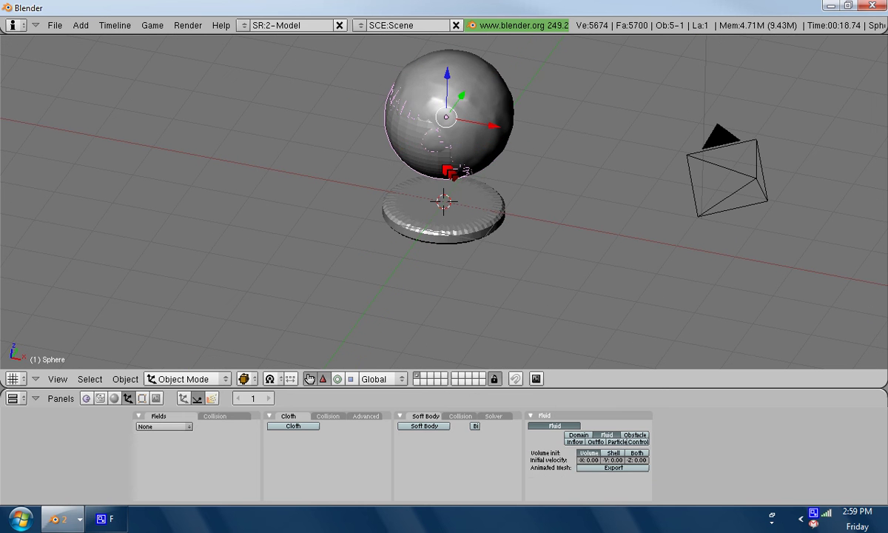
Step: Delete the extra object, then select the sphere and add a new material to it
{"action": "key", "text": "x"}
{"action": "left_click", "coordinate": [449, 166]}
{"action": "right_click", "coordinate": [460, 159]}
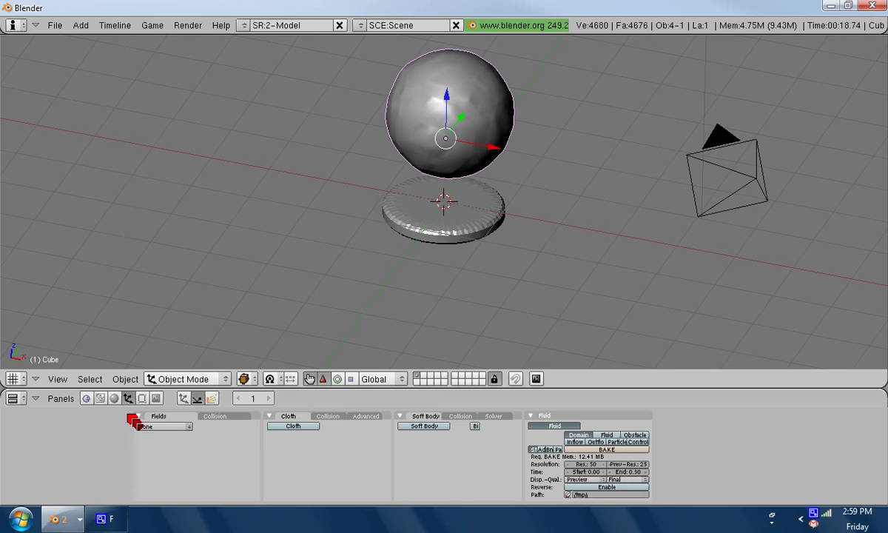
{"action": "left_click", "coordinate": [115, 400]}
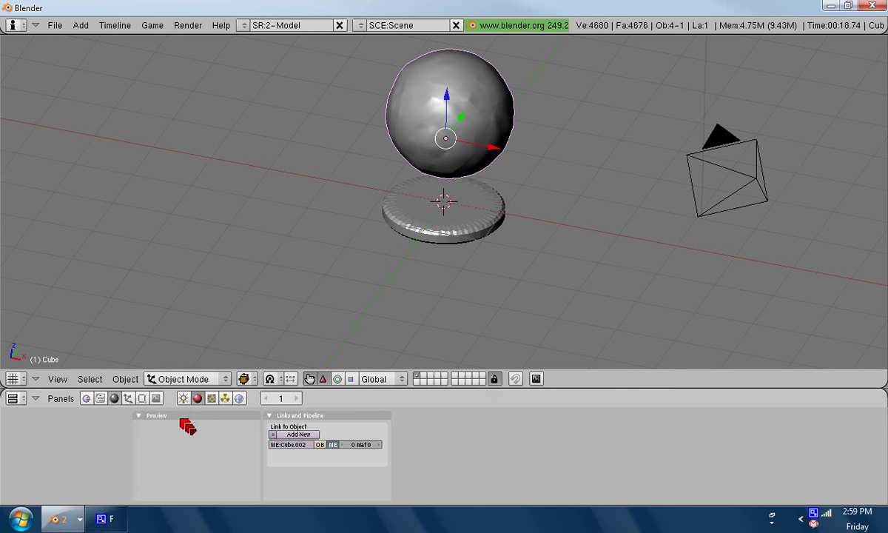
{"action": "left_click", "coordinate": [294, 436]}
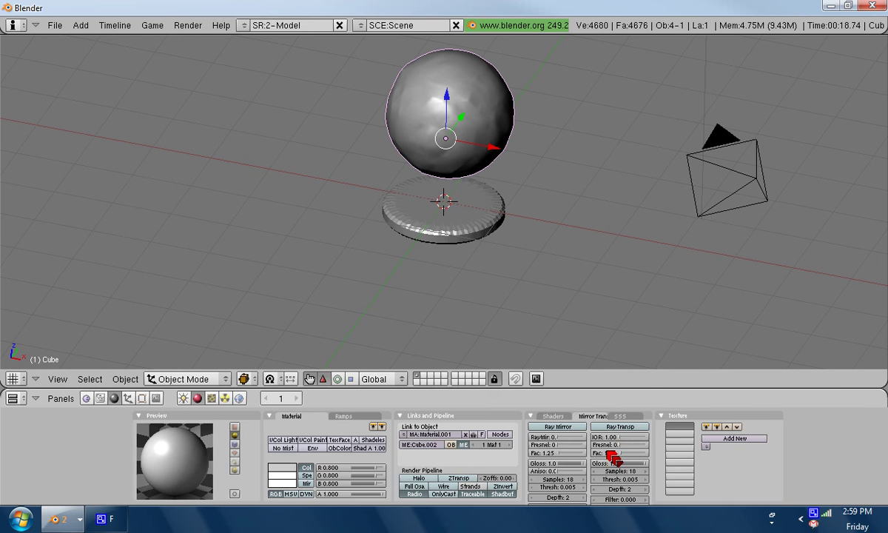
Step: Make the sphere's material blue, enable Ray Transp and set IOR to 1.22
{"action": "left_click", "coordinate": [285, 468]}
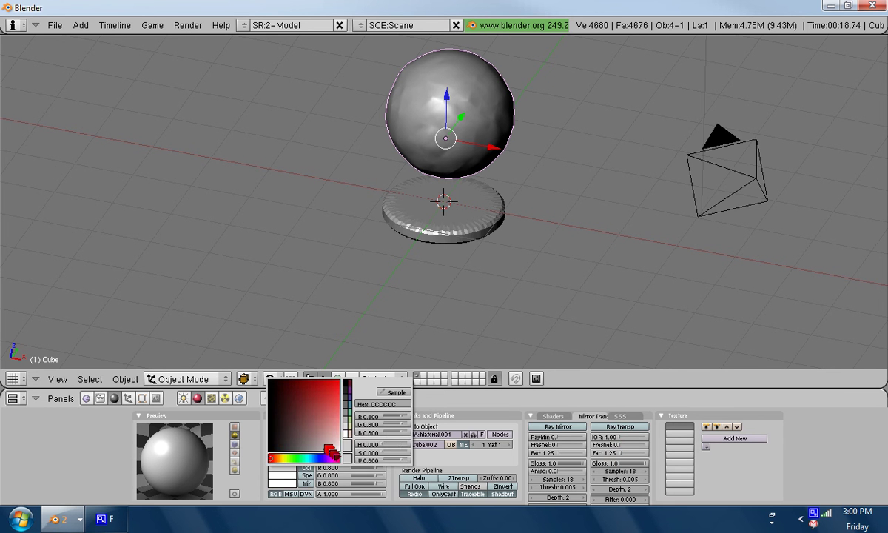
{"action": "left_click", "coordinate": [320, 458]}
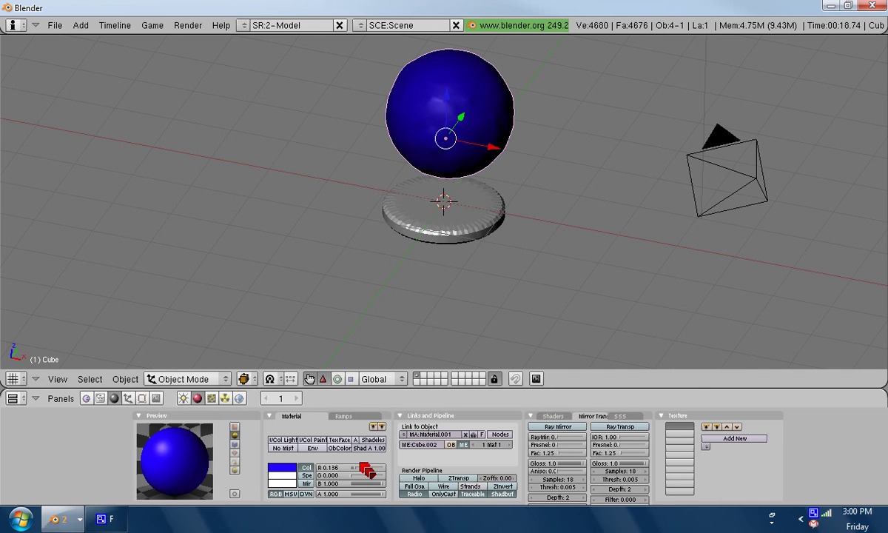
{"action": "left_click_drag", "start_coordinate": [356, 469], "coordinate": [446, 474]}
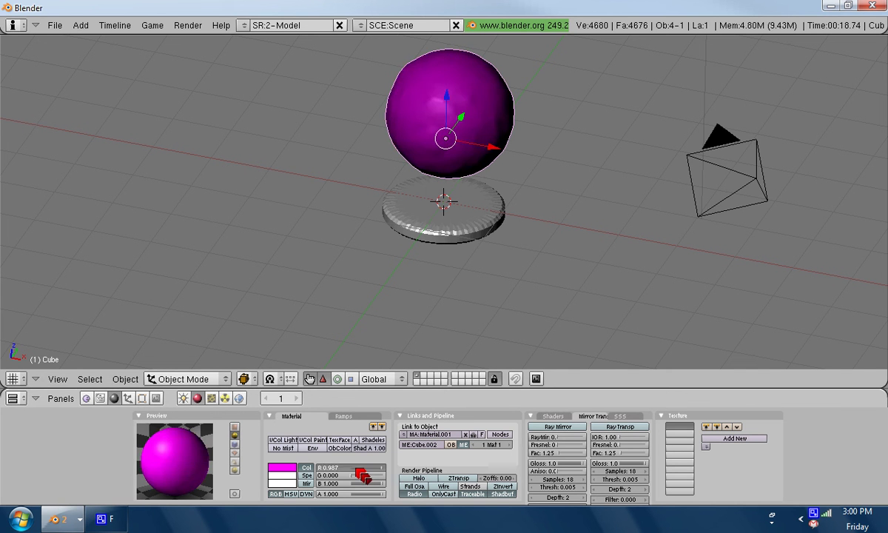
{"action": "key", "text": "BackSpace"}
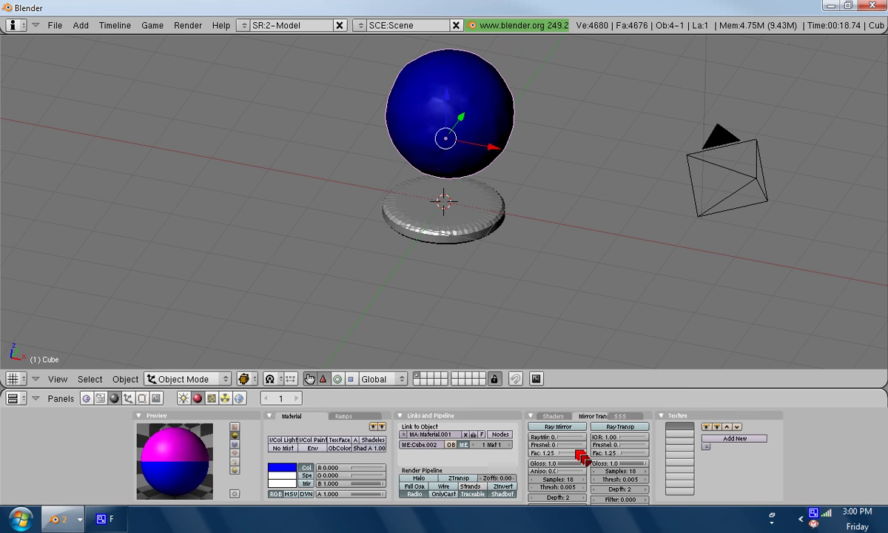
{"action": "left_click", "coordinate": [620, 427]}
{"action": "mouse_move", "coordinate": [630, 439]}
{"action": "left_mouse_down"}
{"action": "mouse_move", "coordinate": [627, 451]}
{"action": "mouse_move", "coordinate": [638, 453]}
{"action": "mouse_move", "coordinate": [620, 460]}
{"action": "mouse_move", "coordinate": [629, 454]}
{"action": "left_mouse_up"}
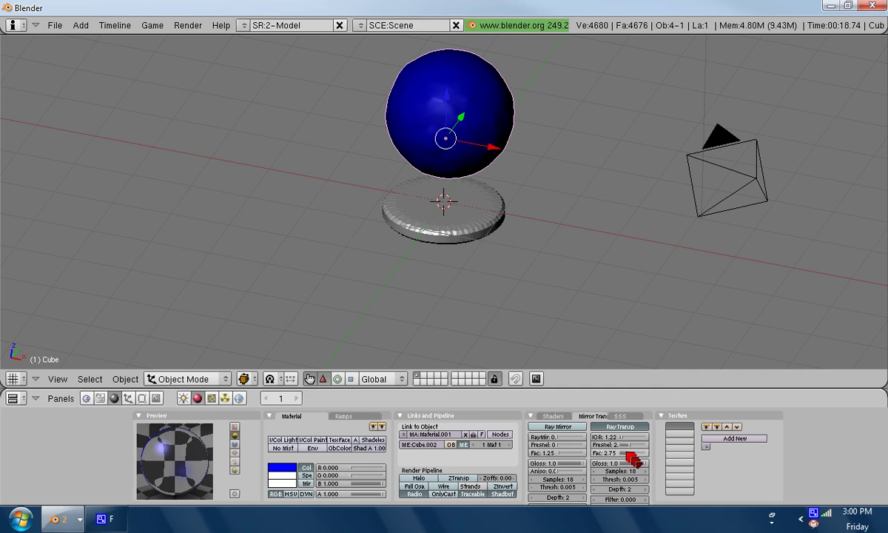
Step: Add Material.002 to the disc and set its colour to cyan (R 0, G 1, B 1)
{"action": "right_click", "coordinate": [472, 232]}
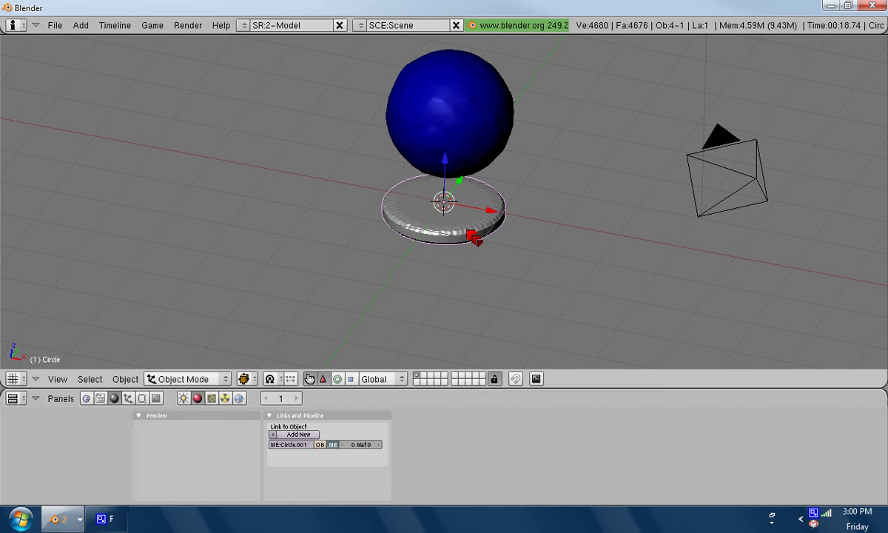
{"action": "left_click", "coordinate": [299, 435]}
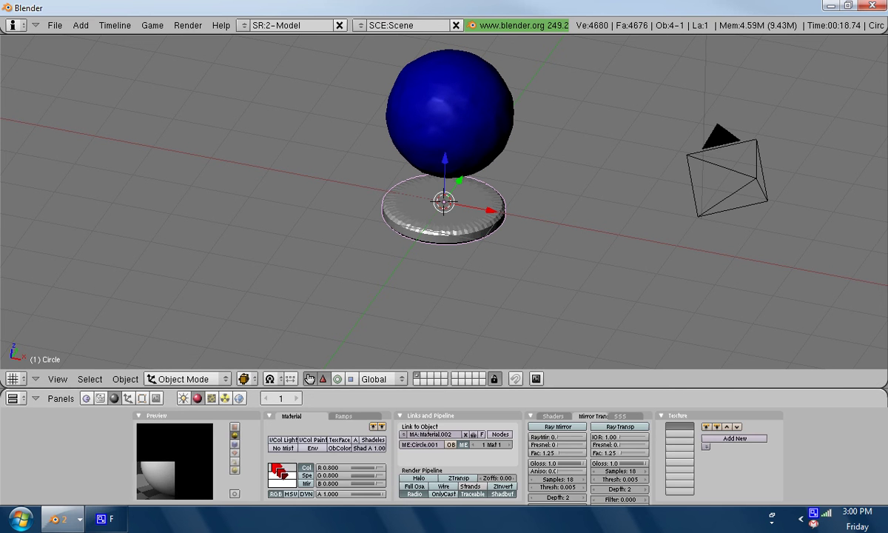
{"action": "mouse_move", "coordinate": [368, 468]}
{"action": "left_mouse_down"}
{"action": "mouse_move", "coordinate": [337, 475]}
{"action": "mouse_move", "coordinate": [396, 489]}
{"action": "mouse_move", "coordinate": [403, 478]}
{"action": "left_mouse_up"}
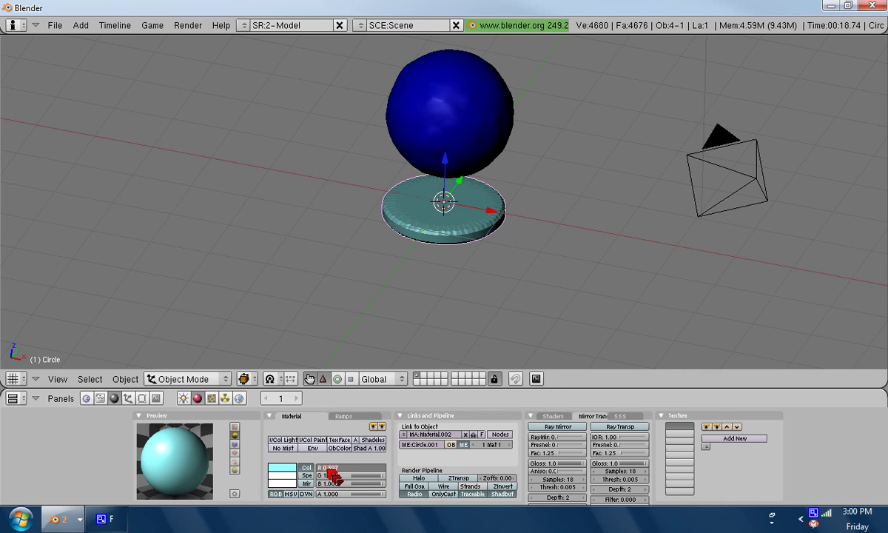
{"action": "left_click_drag", "start_coordinate": [347, 471], "coordinate": [353, 472]}
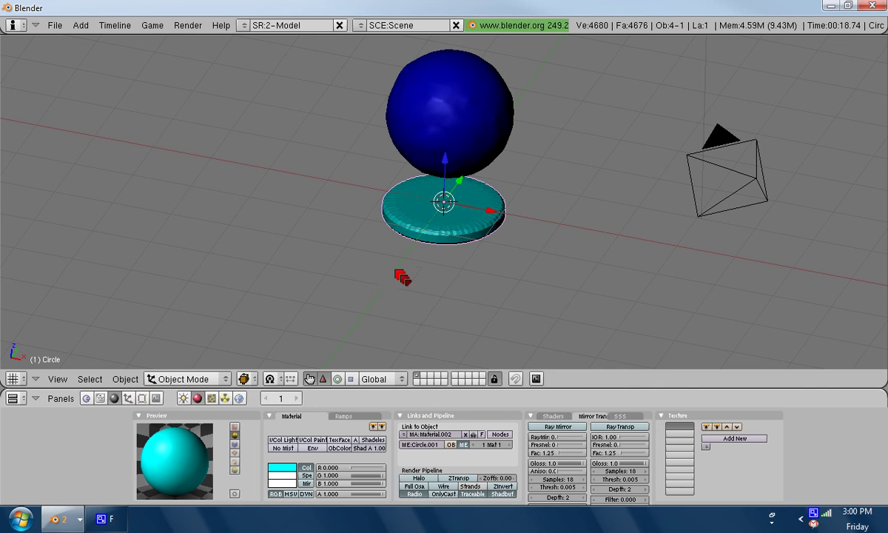
{"action": "middle_click_drag", "start_coordinate": [305, 254], "coordinate": [261, 95]}
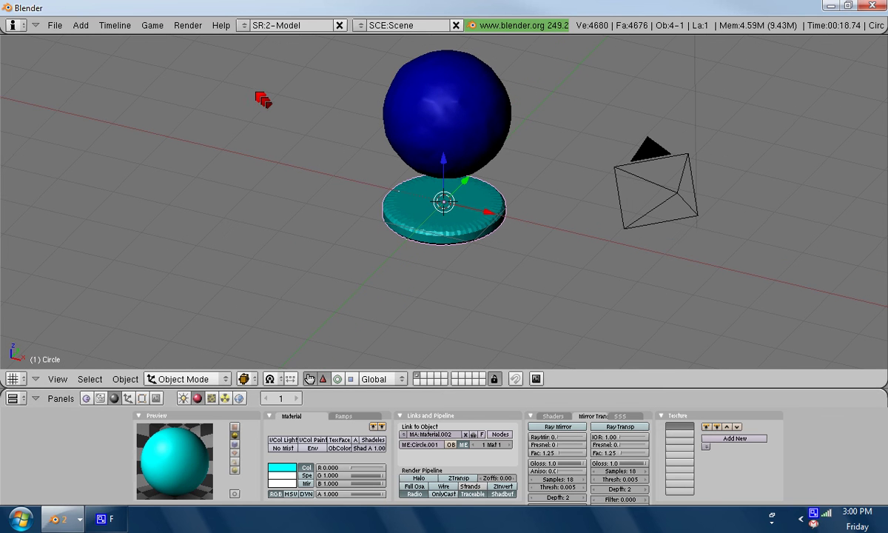
{"action": "left_click", "coordinate": [188, 26]}
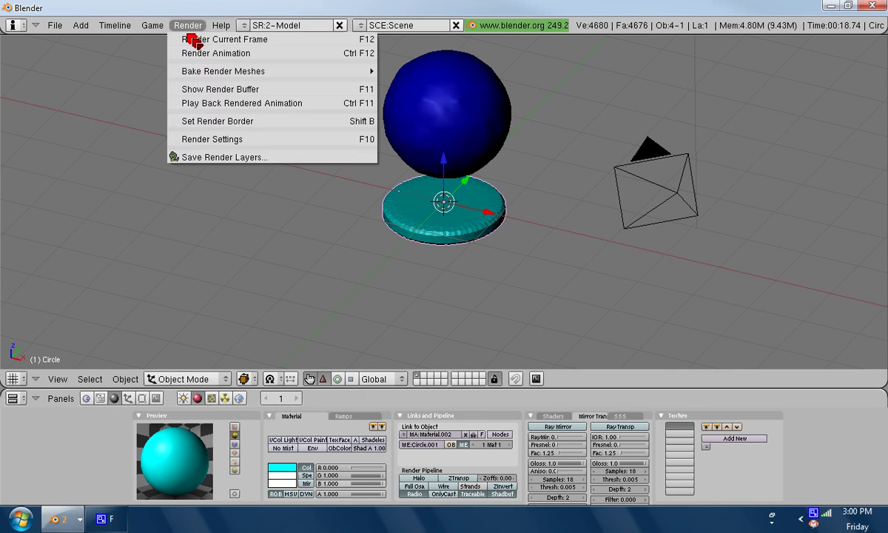
{"action": "left_click", "coordinate": [199, 42]}
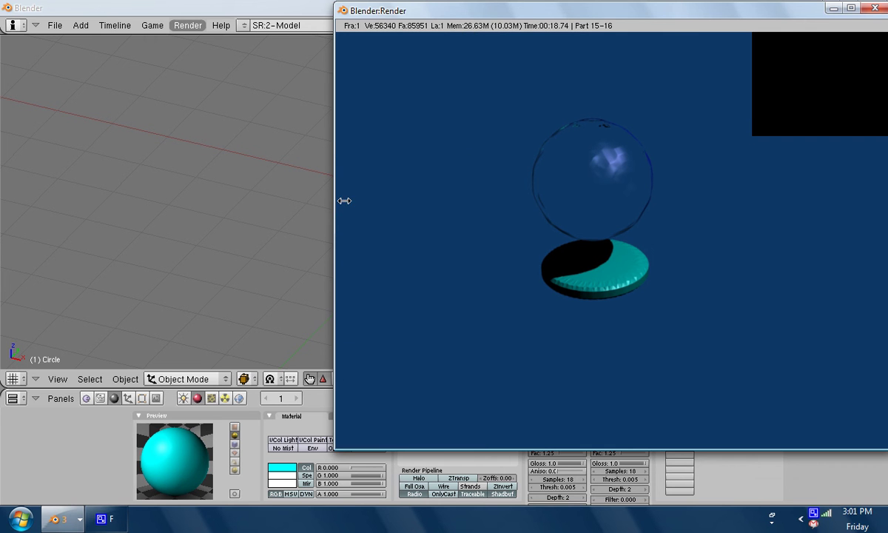
{"action": "left_click", "coordinate": [874, 9]}
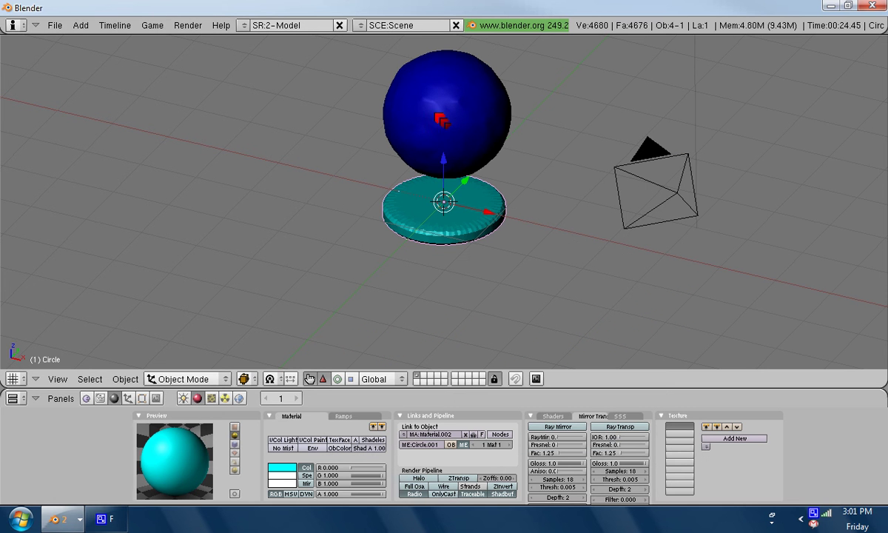
Step: With the sphere selected, scrub the baked fluid frames forward and back, ending on frame 16
{"action": "right_click", "coordinate": [441, 120]}
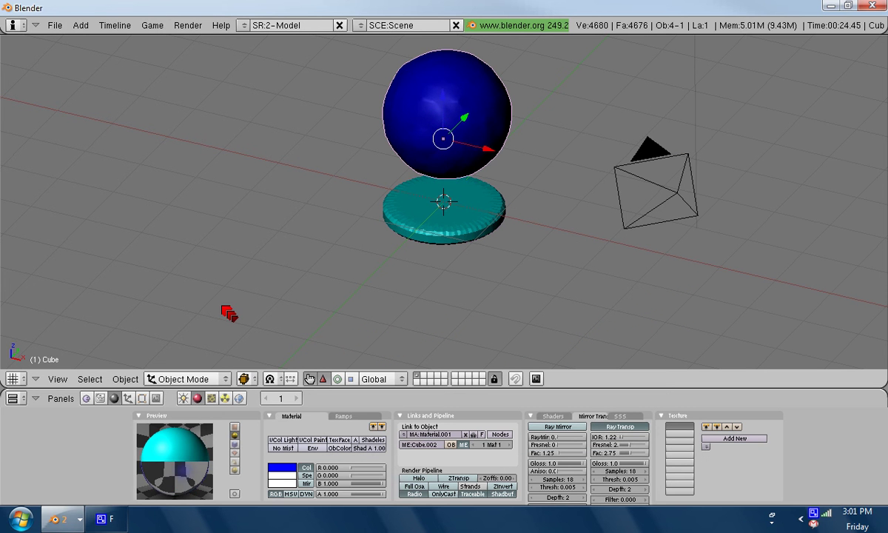
{"action": "right_click", "coordinate": [45, 368]}
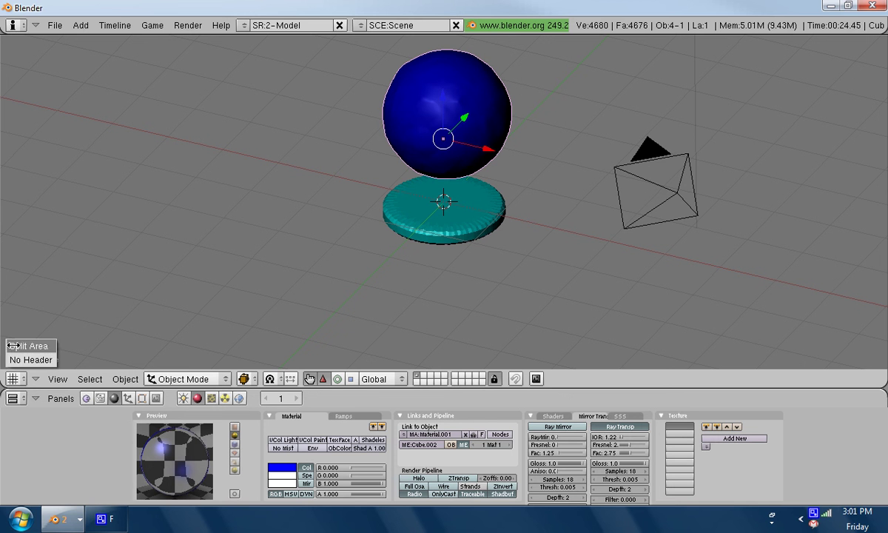
{"action": "key", "text": "Right"}
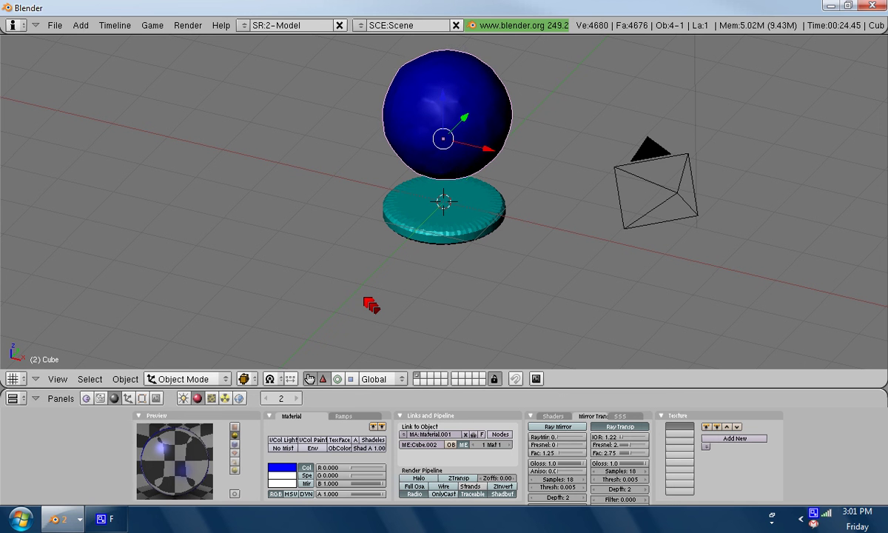
{"action": "key", "text": "Right"}
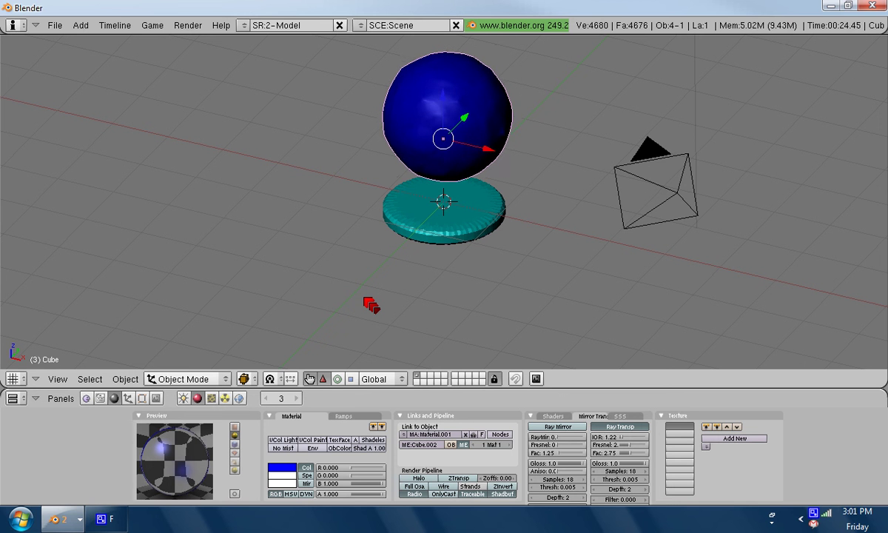
{"action": "key", "text": "shift+Right"}
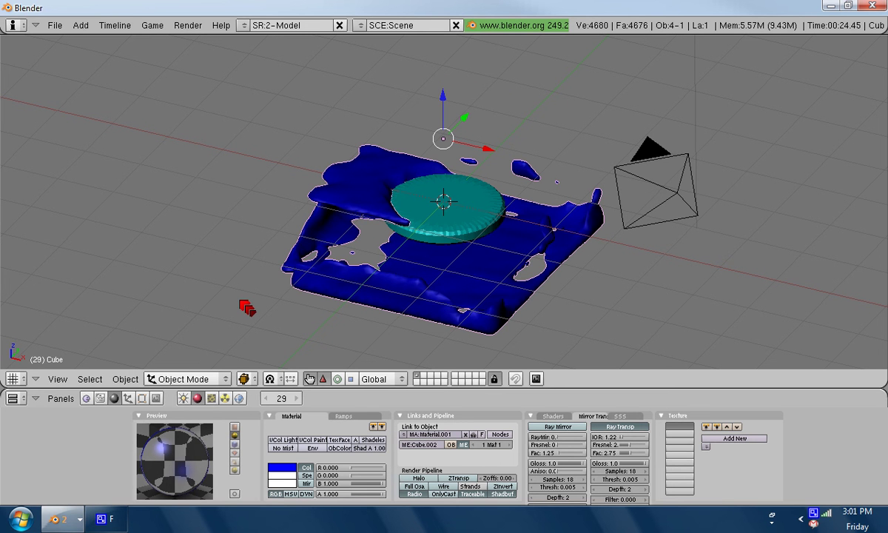
{"action": "key", "text": "Left"}
{"action": "key", "text": "Left"}
{"action": "key", "text": "Left"}
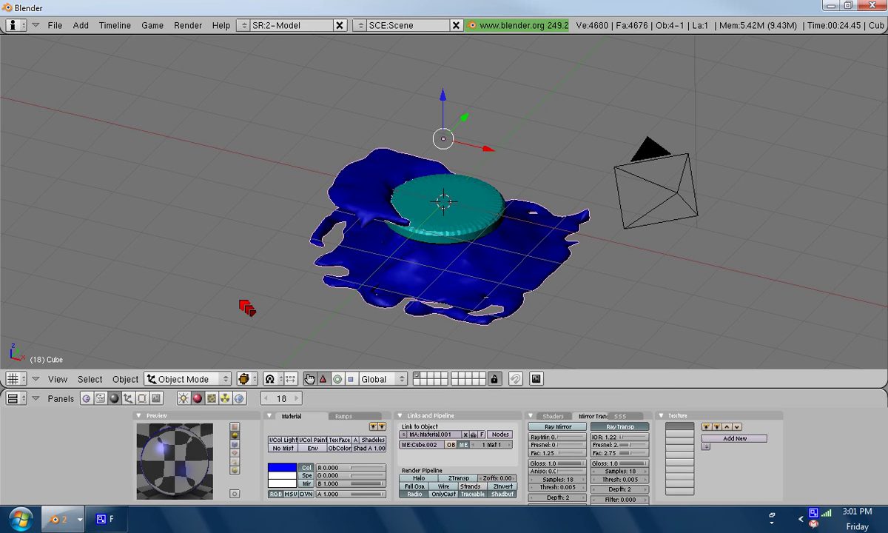
{"action": "key", "text": "Left"}
{"action": "key", "text": "Left"}
{"action": "key", "text": "Left"}
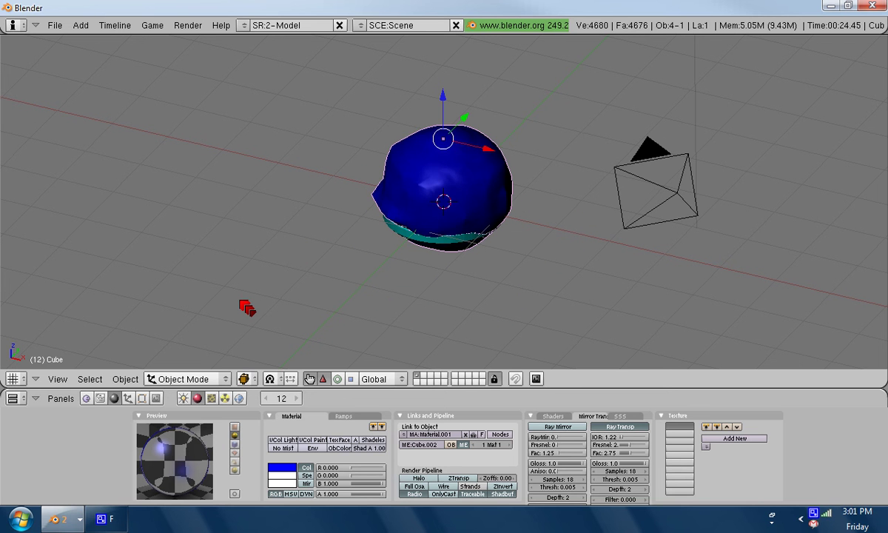
{"action": "key", "text": "Right"}
{"action": "key", "text": "Right"}
{"action": "key", "text": "Right"}
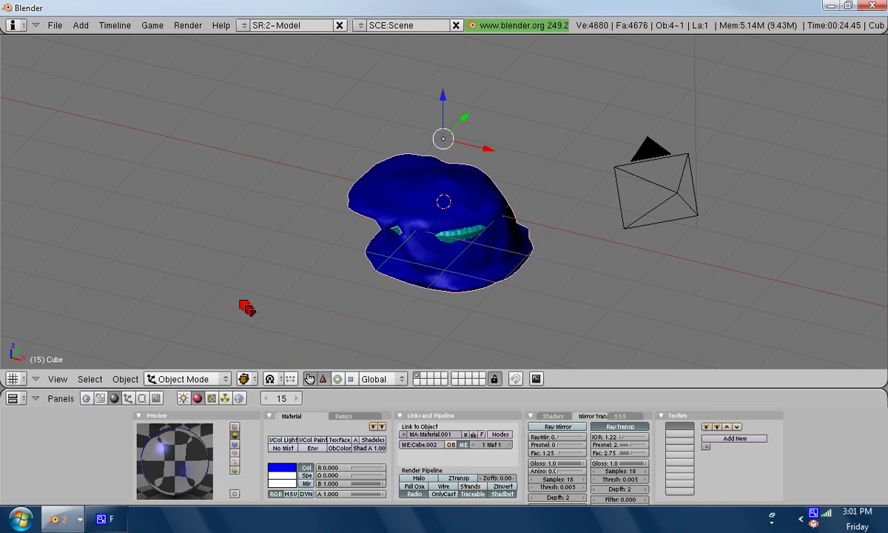
{"action": "key", "text": "Right"}
{"action": "key", "text": "Right"}
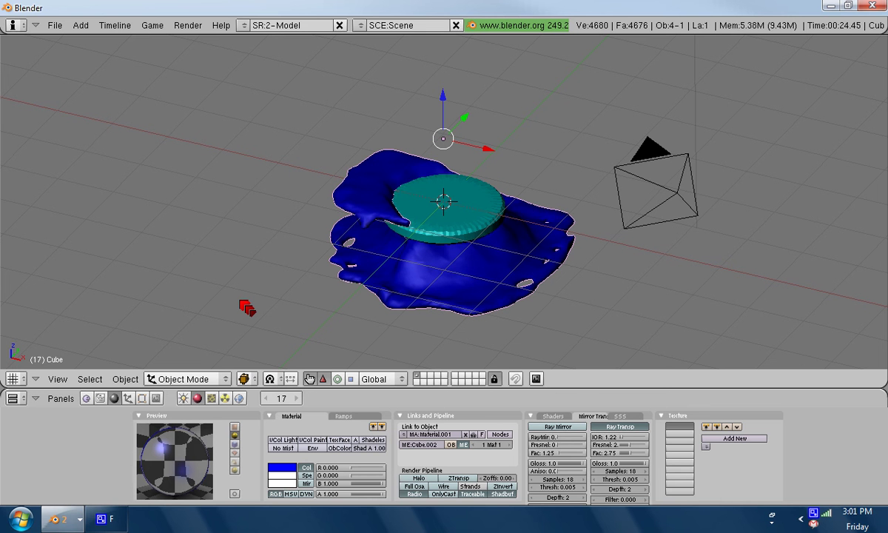
{"action": "key", "text": "Left"}
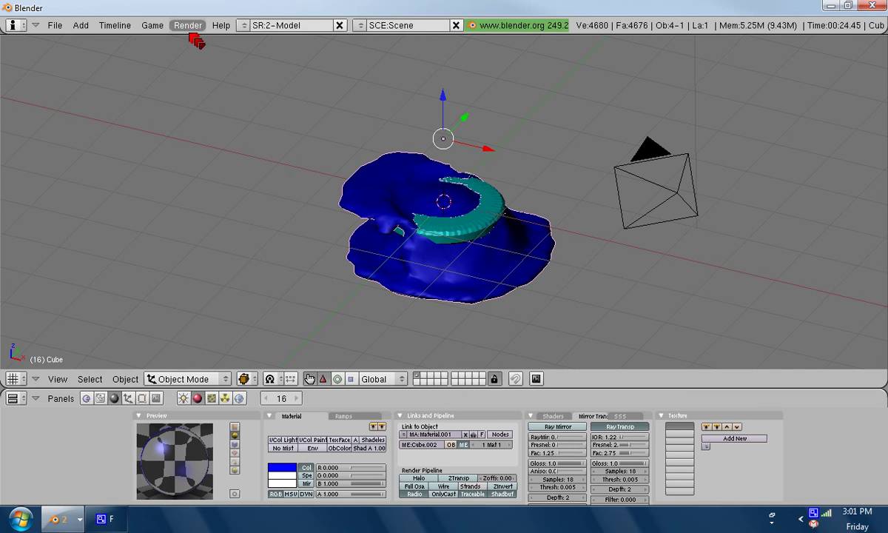
{"action": "key", "text": "F12"}
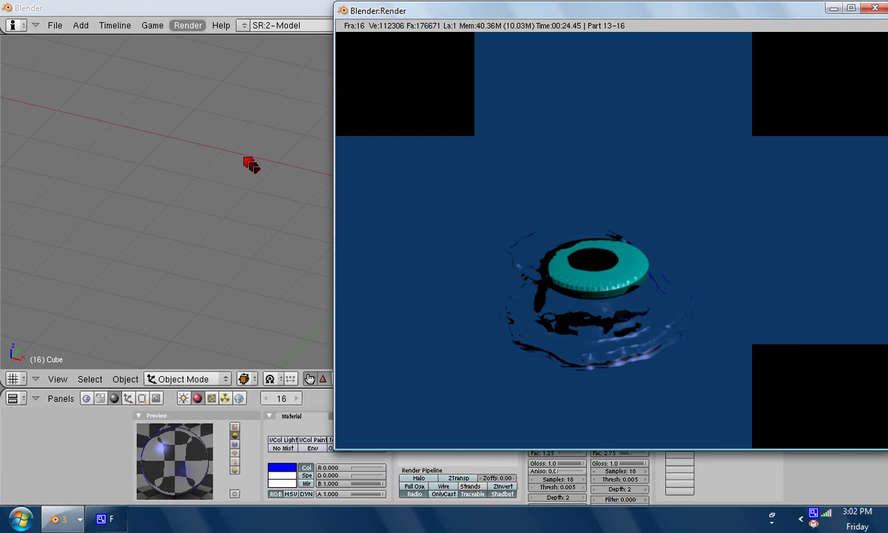
{"action": "left_click", "coordinate": [874, 8]}
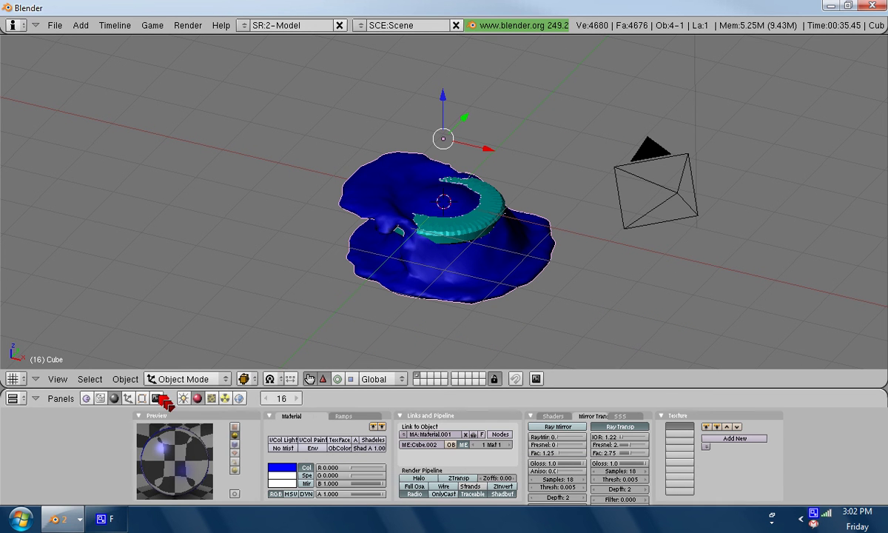
Step: Show the Scene (F10) buttons with the Output, Render, Anim and Format panels
{"action": "left_click", "coordinate": [156, 398]}
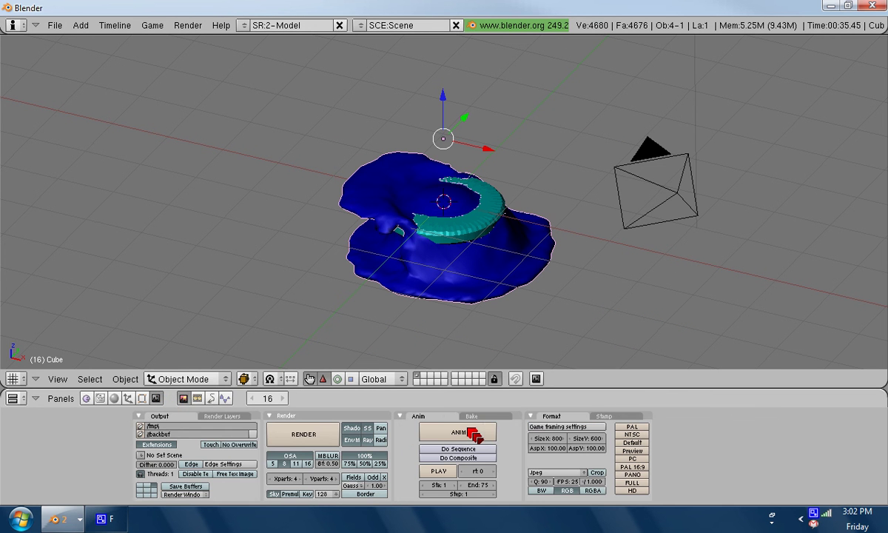